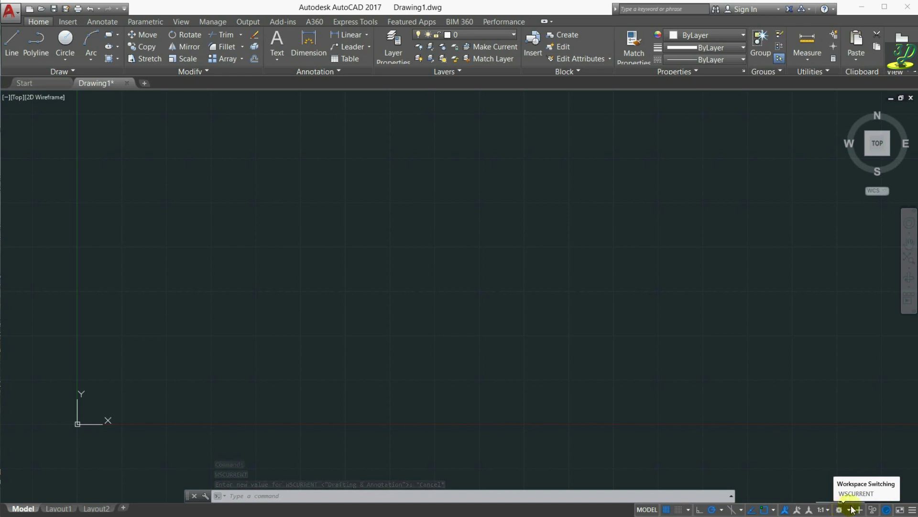
Step: Switch the workspace to 3D Modeling and enable Show Menu Bar from the Quick Access Toolbar
{"action": "left_click", "coordinate": [840, 511]}
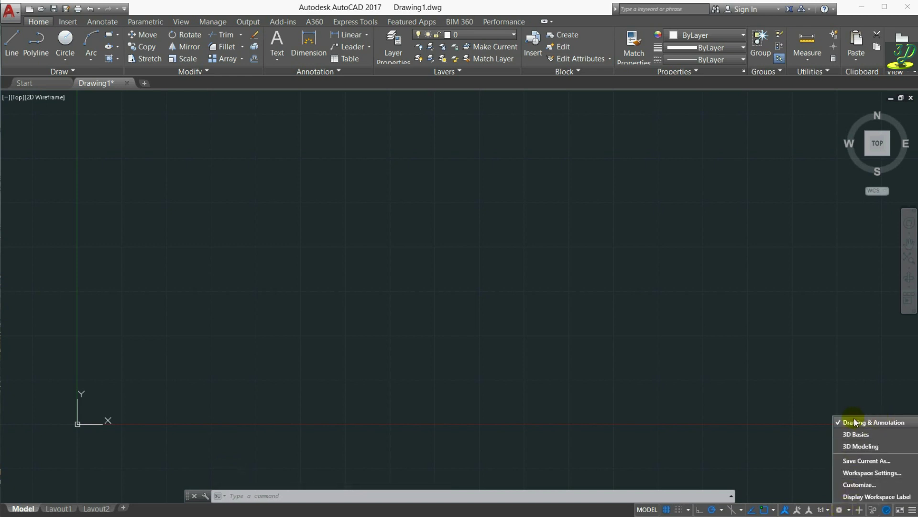
{"action": "left_click", "coordinate": [849, 447]}
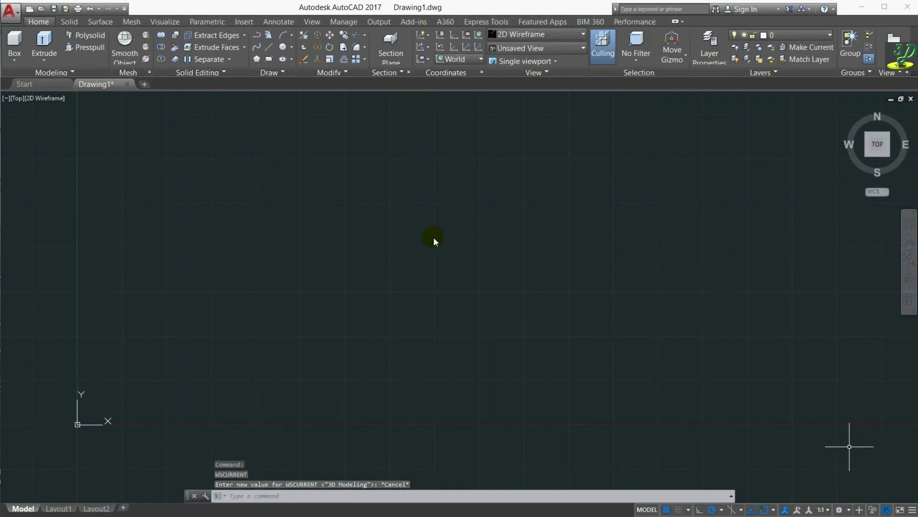
{"action": "left_click", "coordinate": [127, 9]}
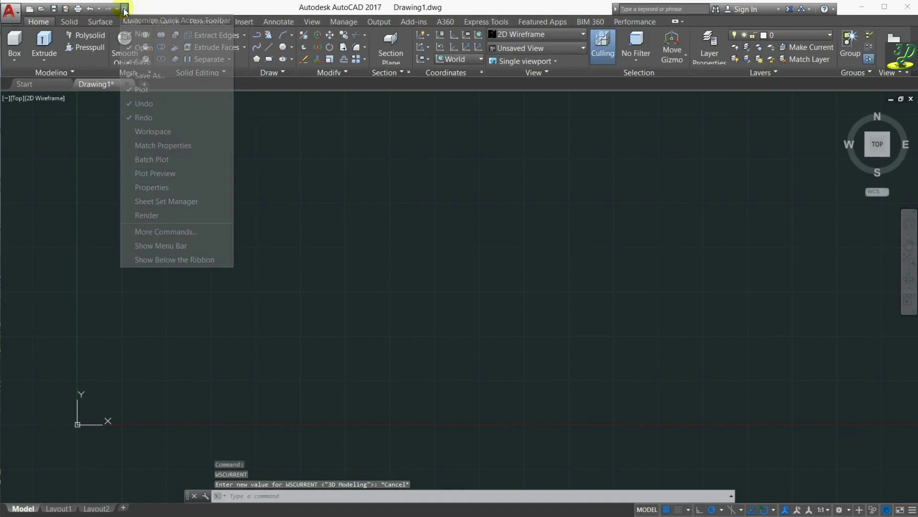
{"action": "left_click", "coordinate": [174, 246]}
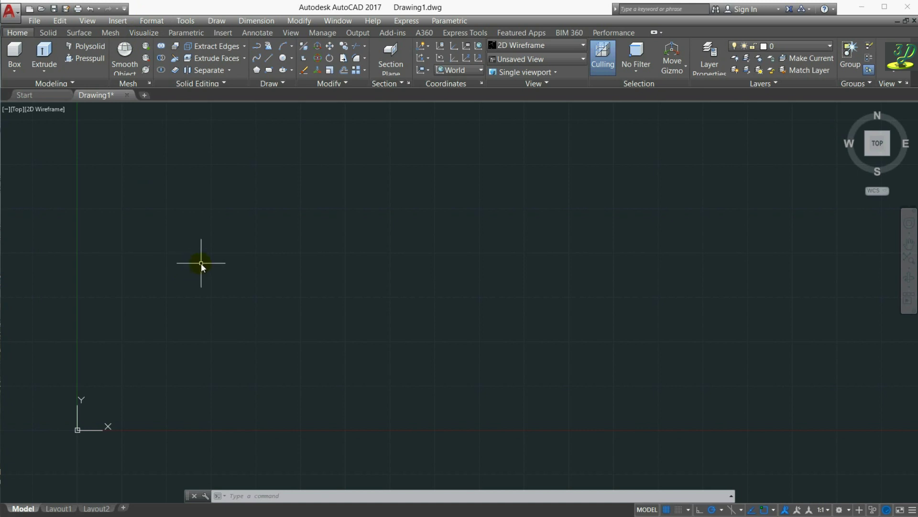
Step: Draw a radius-15 circle just above the origin
{"action": "left_click", "coordinate": [362, 69]}
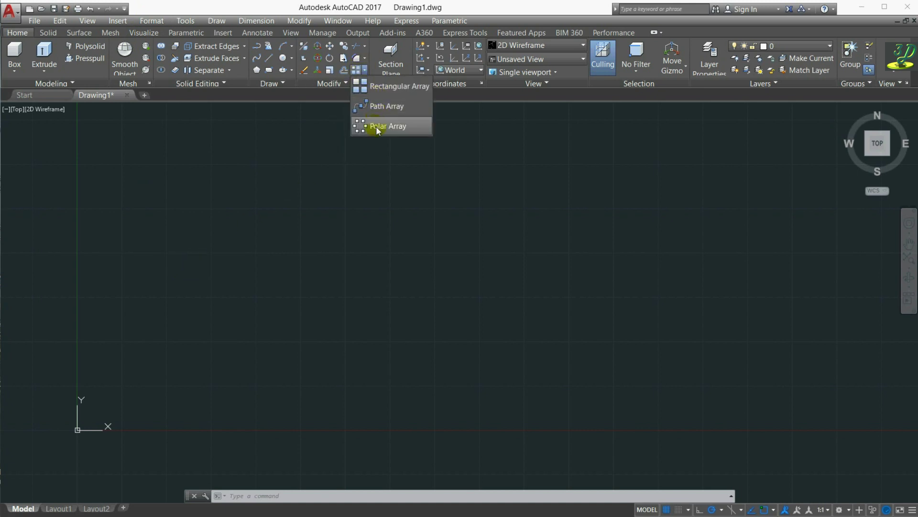
{"action": "left_click", "coordinate": [216, 181]}
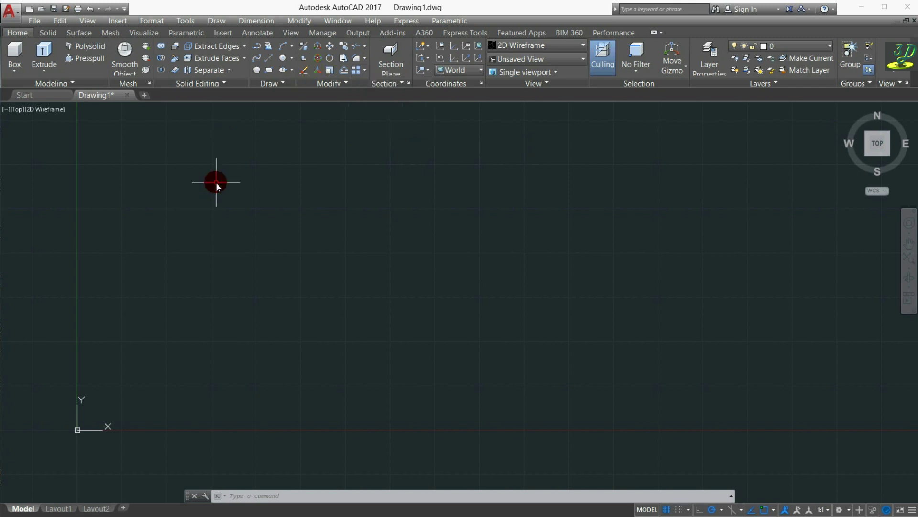
{"action": "left_click", "coordinate": [284, 58]}
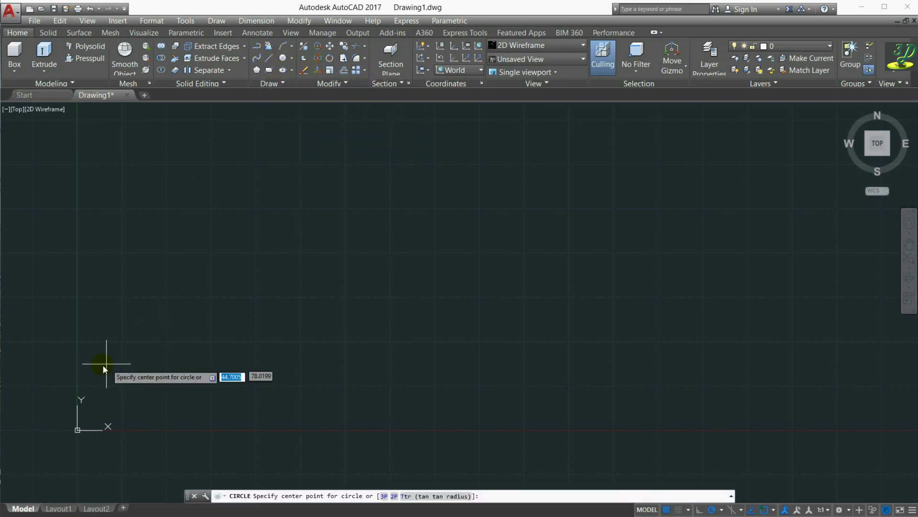
{"action": "left_click", "coordinate": [106, 402]}
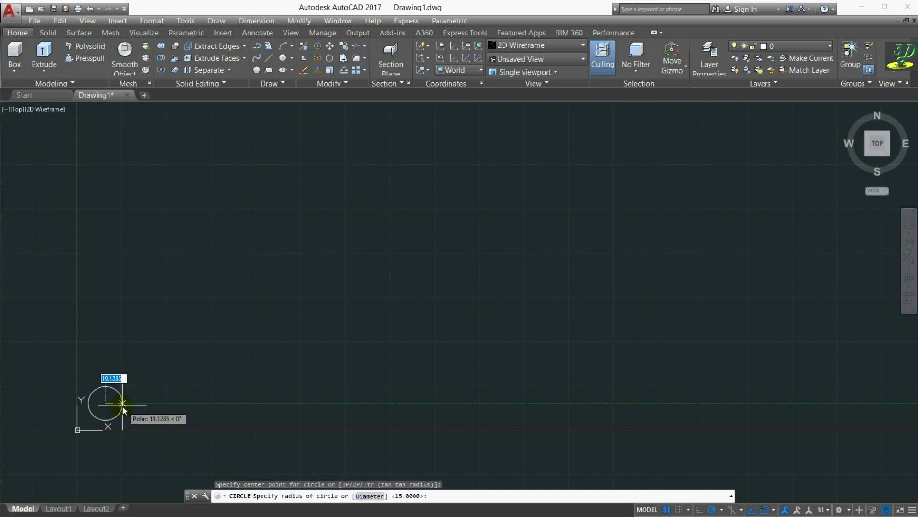
{"action": "type", "text": "15"}
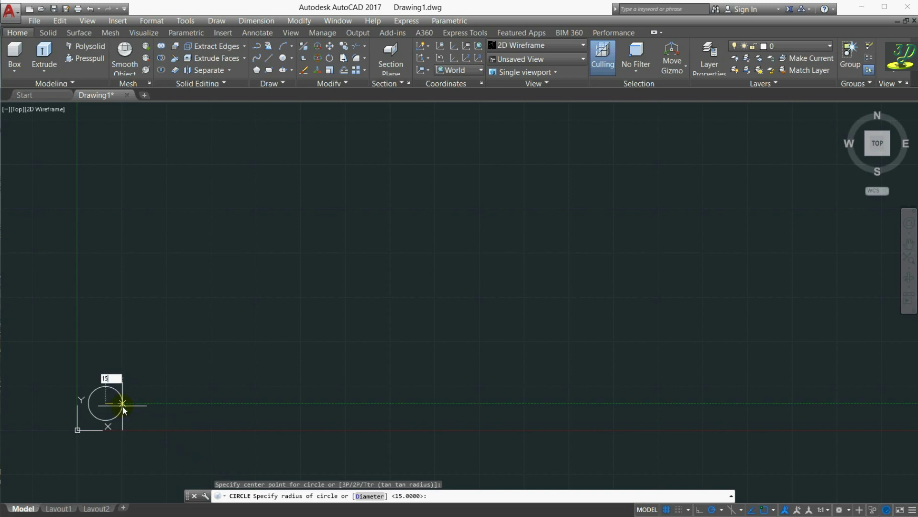
{"action": "key", "text": "Return"}
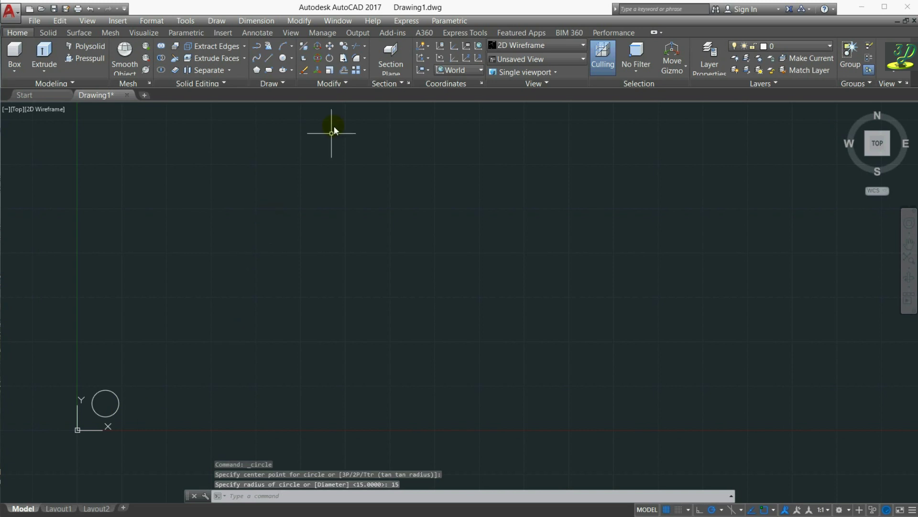
Step: Draw a radius-100 circle in the middle of the drawing
{"action": "left_click", "coordinate": [283, 58]}
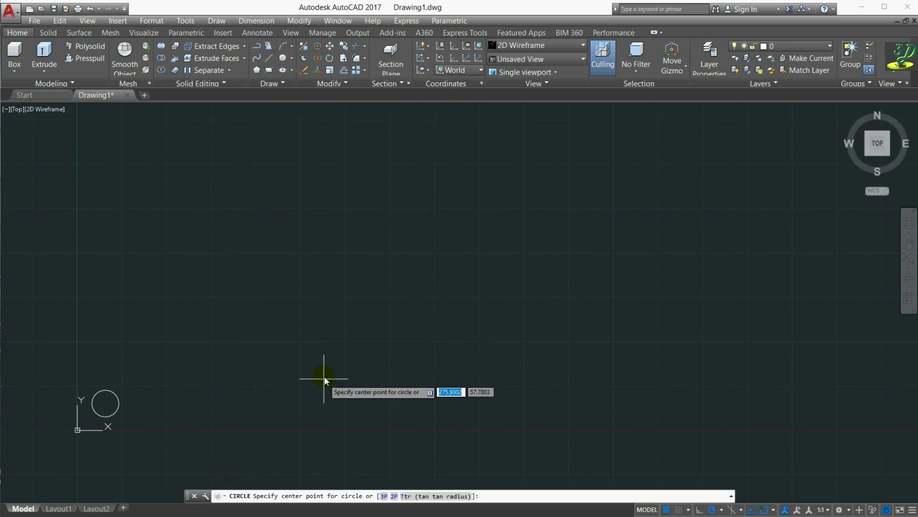
{"action": "left_click", "coordinate": [400, 310]}
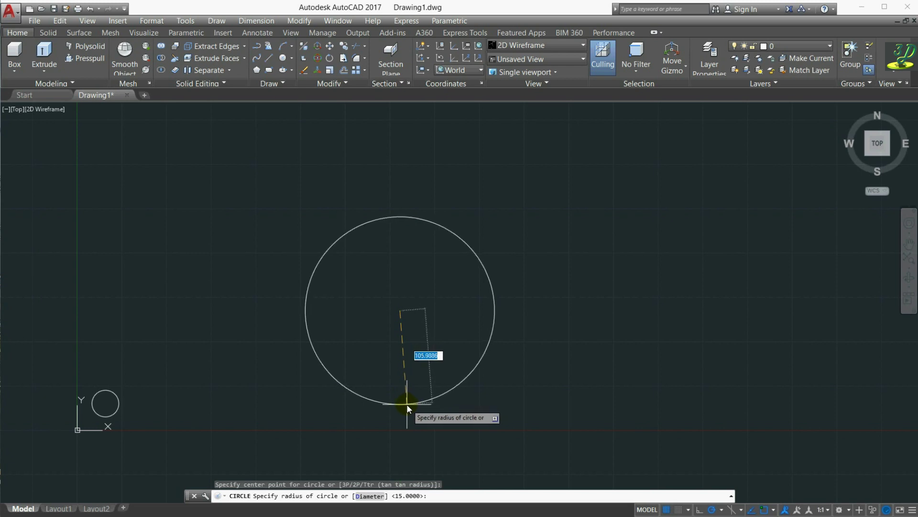
{"action": "type", "text": "100"}
{"action": "key", "text": "Return"}
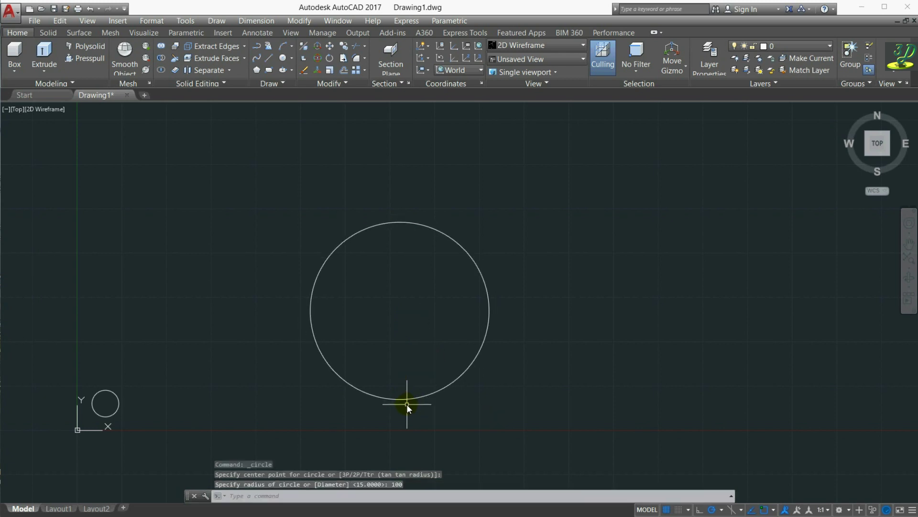
Step: Draw a radius-15 circle centred on the large circle's left edge
{"action": "left_click", "coordinate": [283, 58]}
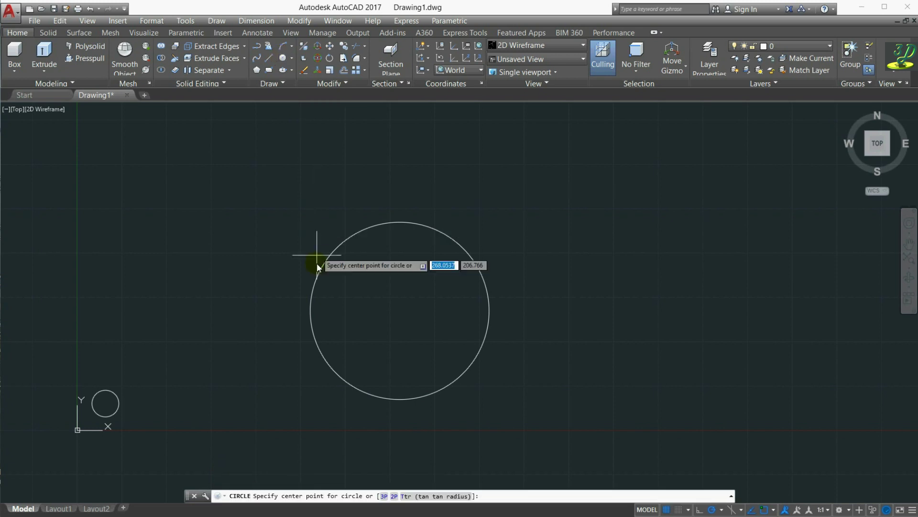
{"action": "left_click", "coordinate": [311, 309]}
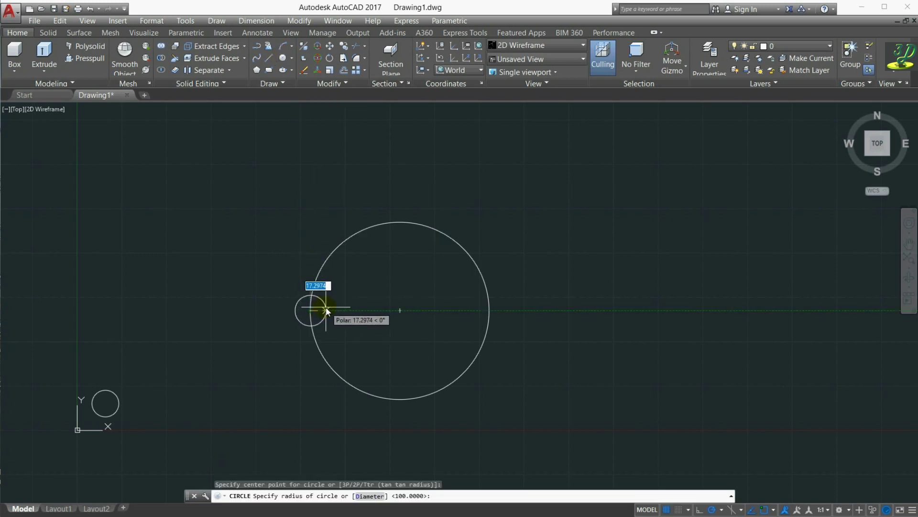
{"action": "type", "text": "15"}
{"action": "key", "text": "Return"}
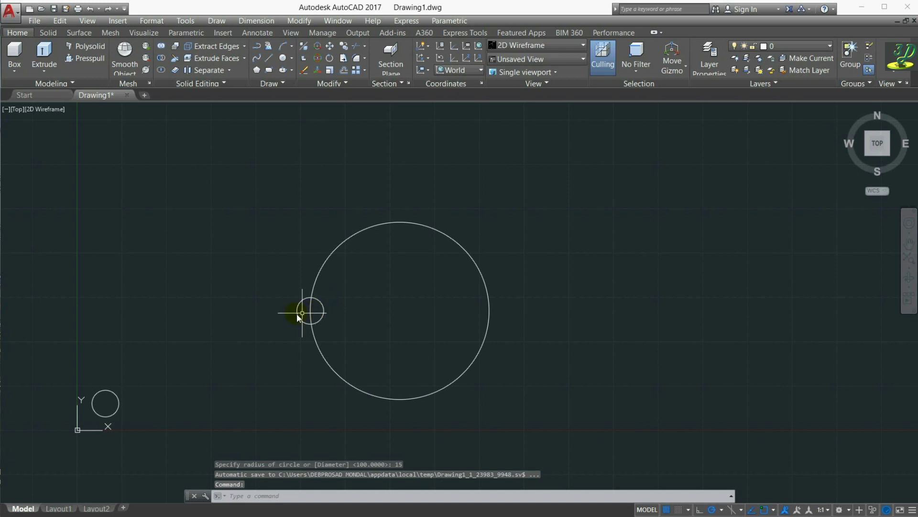
{"action": "scroll", "coordinate": [129, 320], "scroll_direction": "down", "scroll_amount": 4}
{"action": "scroll", "coordinate": [270, 316], "scroll_direction": "up", "scroll_amount": 4}
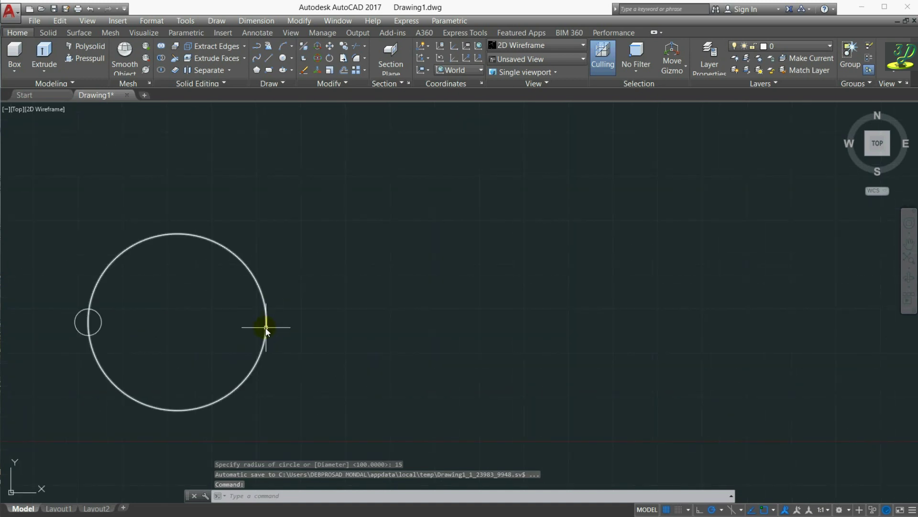
{"action": "scroll", "coordinate": [267, 322], "scroll_direction": "down", "scroll_amount": 4}
{"action": "scroll", "coordinate": [275, 330], "scroll_direction": "up", "scroll_amount": 2}
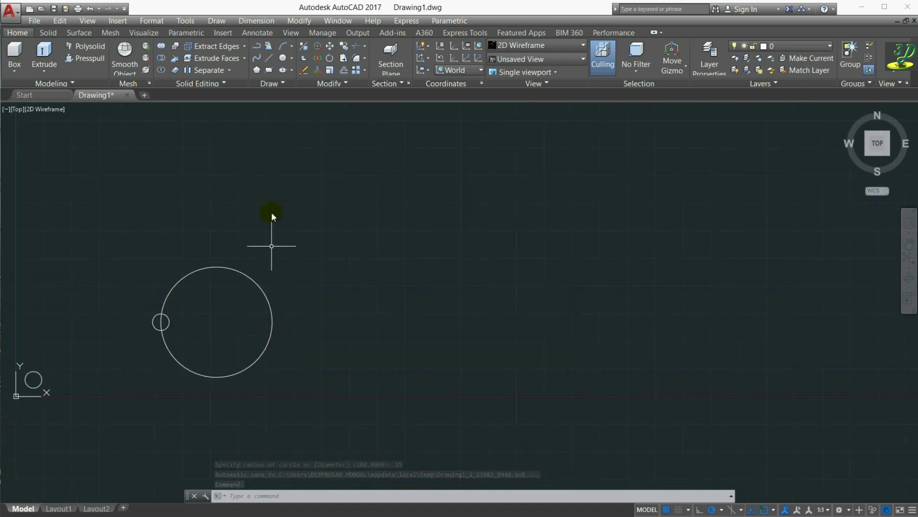
Step: Draw a seven-point S-shaped spline to the right of the circles
{"action": "left_click", "coordinate": [282, 48]}
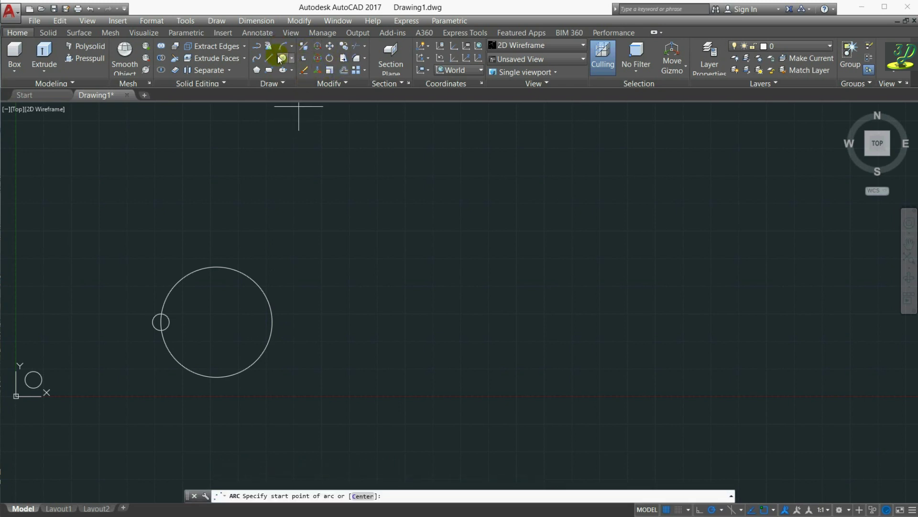
{"action": "left_click", "coordinate": [257, 58]}
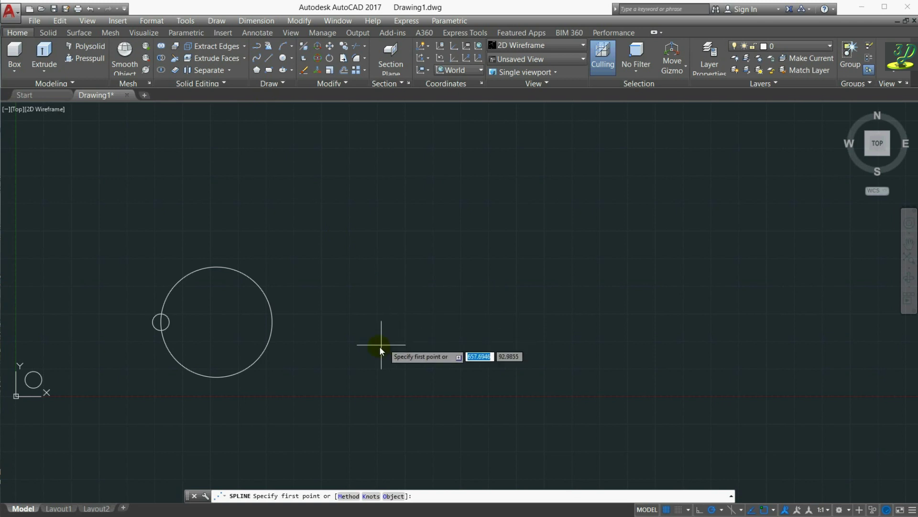
{"action": "left_click", "coordinate": [343, 359]}
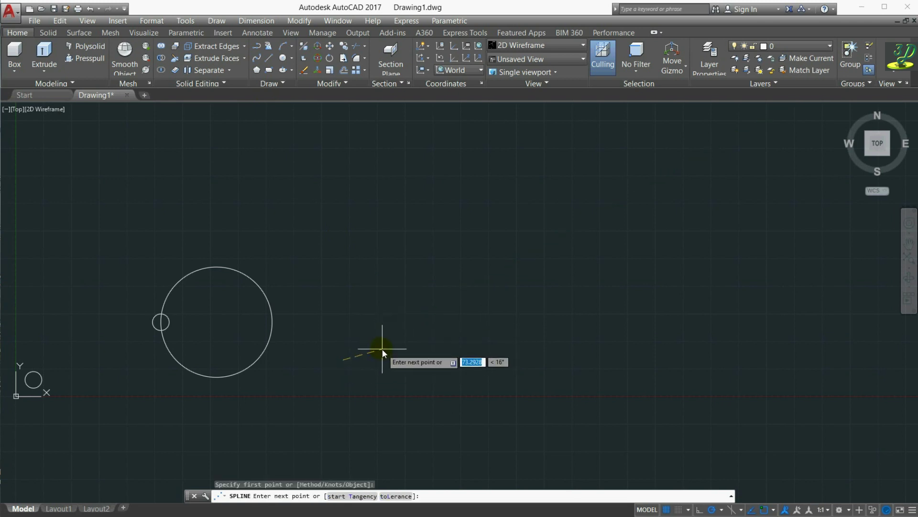
{"action": "left_click", "coordinate": [382, 351]}
{"action": "left_click", "coordinate": [410, 319]}
{"action": "left_click", "coordinate": [436, 291]}
{"action": "left_click", "coordinate": [494, 283]}
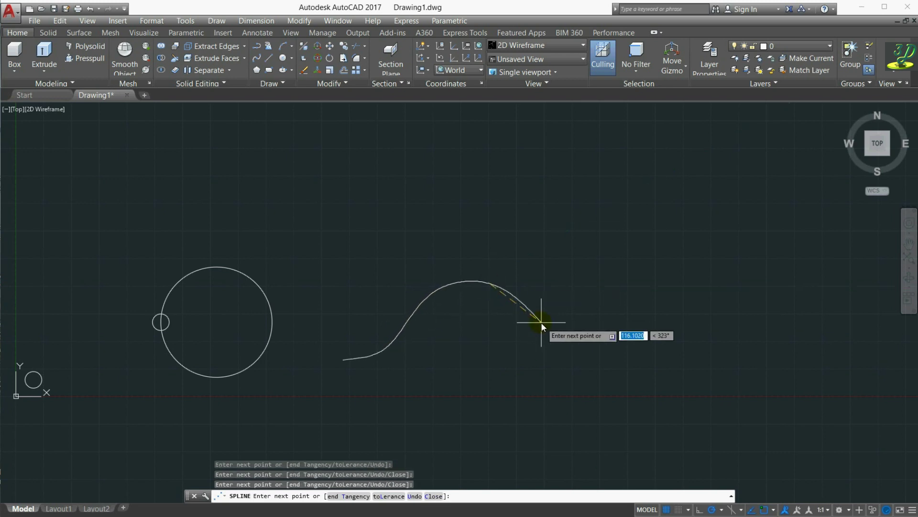
{"action": "left_click", "coordinate": [541, 321]}
{"action": "left_click", "coordinate": [577, 320]}
{"action": "key", "text": "Return"}
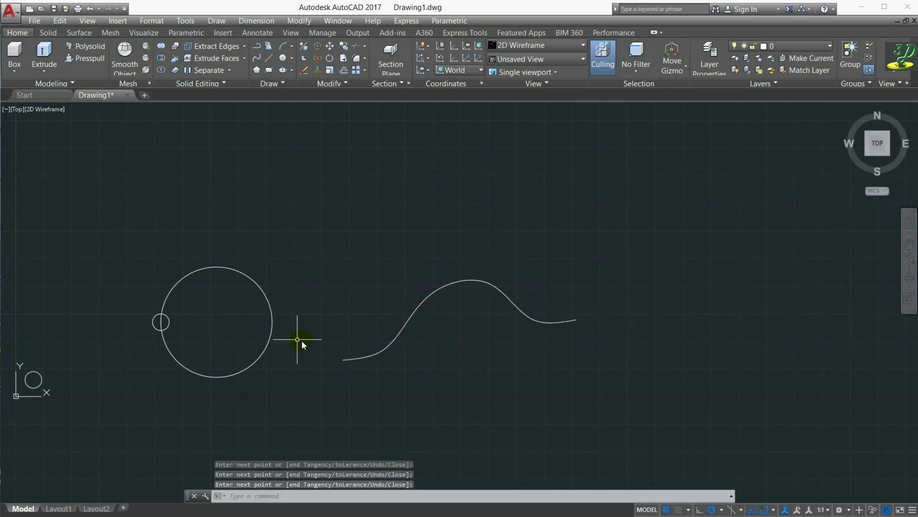
Step: Place a radius-15 circle centred on the spline's start point
{"action": "left_click", "coordinate": [283, 58]}
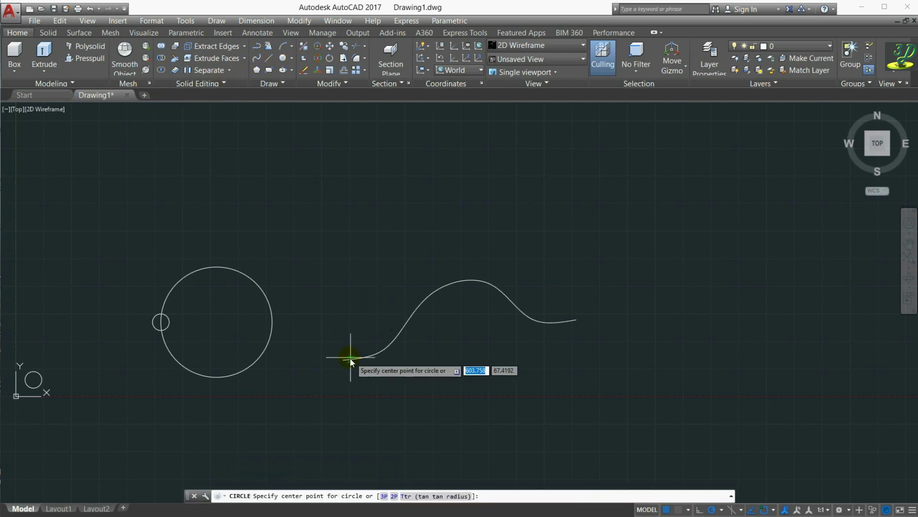
{"action": "left_click", "coordinate": [343, 361]}
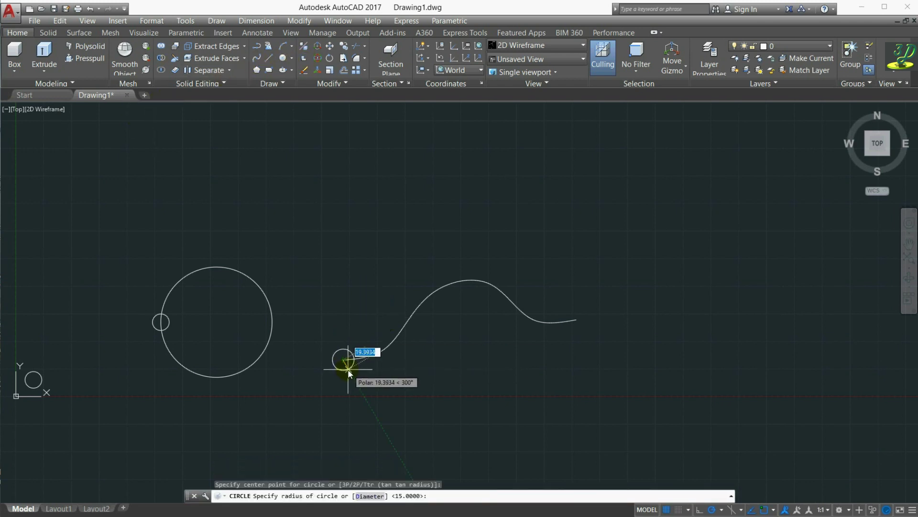
{"action": "type", "text": "15"}
{"action": "key", "text": "Return"}
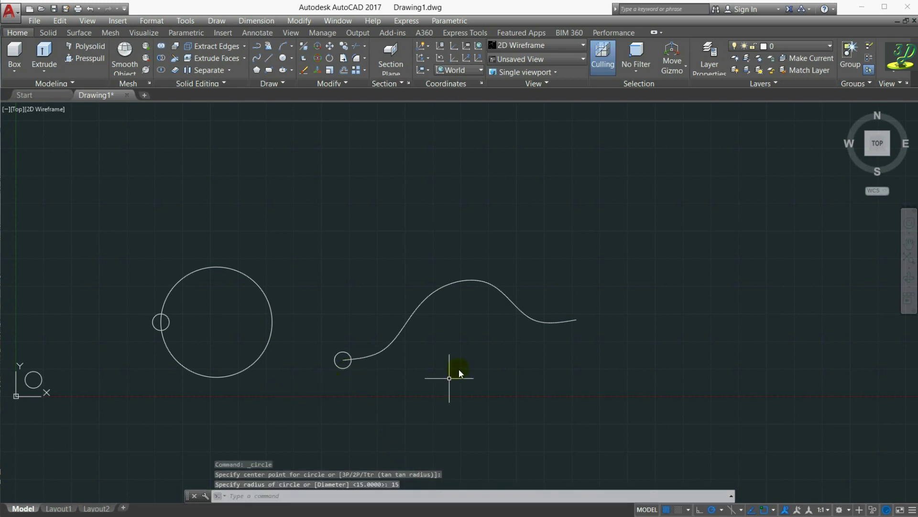
Step: Zoom to extents and select the small circle near the origin
{"action": "left_click", "coordinate": [909, 258]}
{"action": "scroll", "coordinate": [682, 301], "scroll_direction": "down", "scroll_amount": 2}
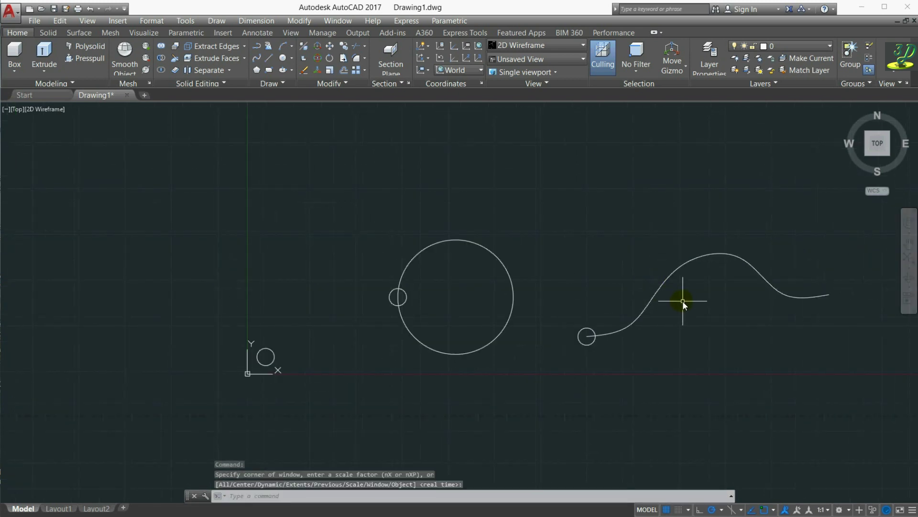
{"action": "scroll", "coordinate": [593, 254], "scroll_direction": "up", "scroll_amount": 2}
{"action": "key", "text": "Escape"}
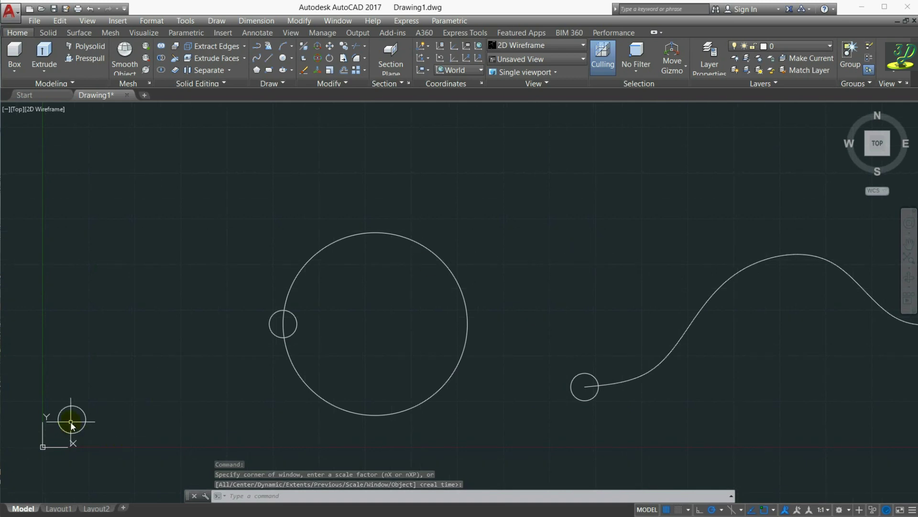
{"action": "left_click", "coordinate": [60, 420]}
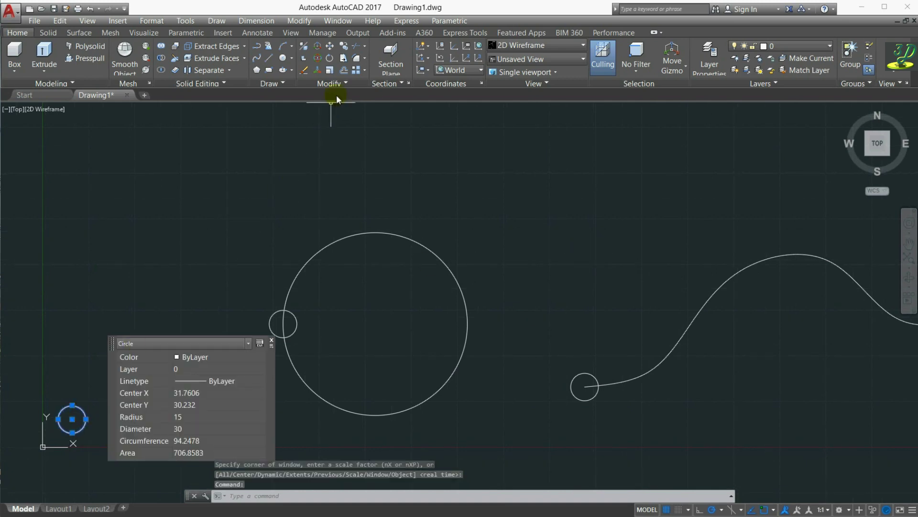
Step: Array the small circle rectangularly: 5 columns spaced 40, 6 rows spaced 55
{"action": "left_click", "coordinate": [365, 70]}
{"action": "left_click", "coordinate": [382, 85]}
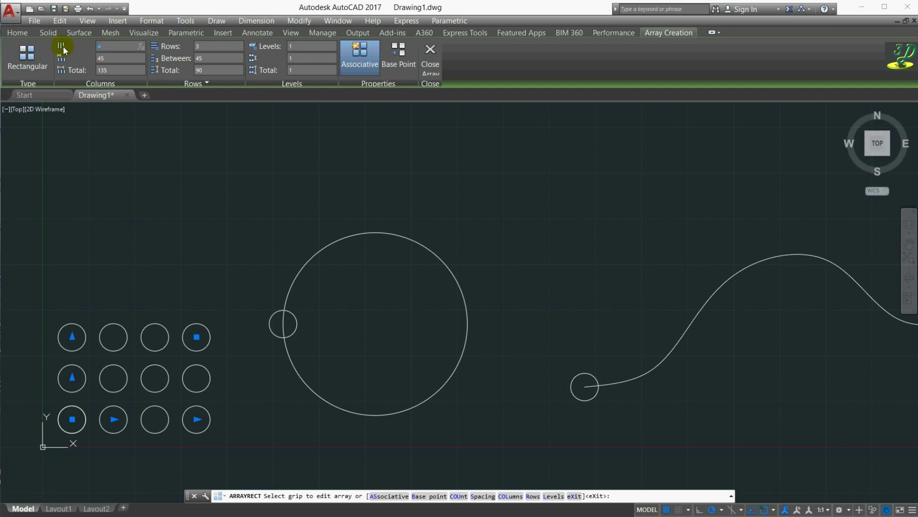
{"action": "left_click", "coordinate": [107, 47]}
{"action": "type", "text": "5"}
{"action": "key", "text": "Return"}
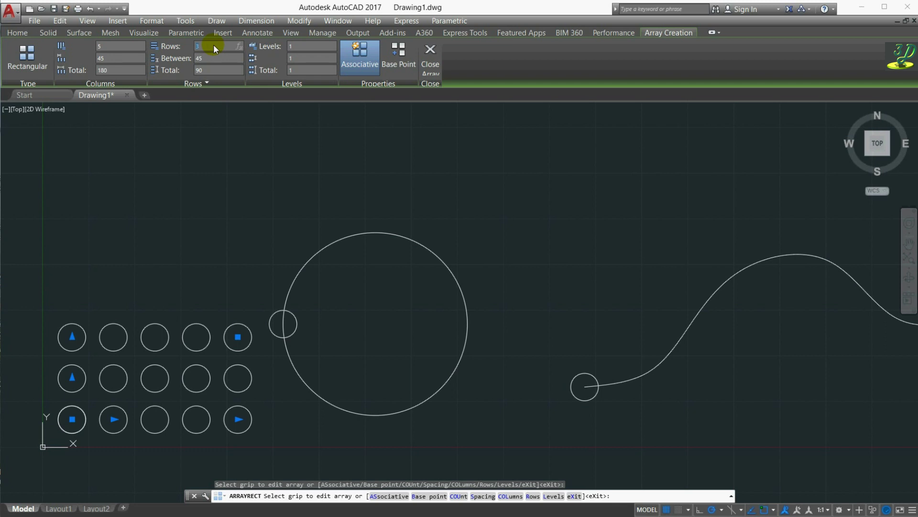
{"action": "type", "text": "6"}
{"action": "key", "text": "Return"}
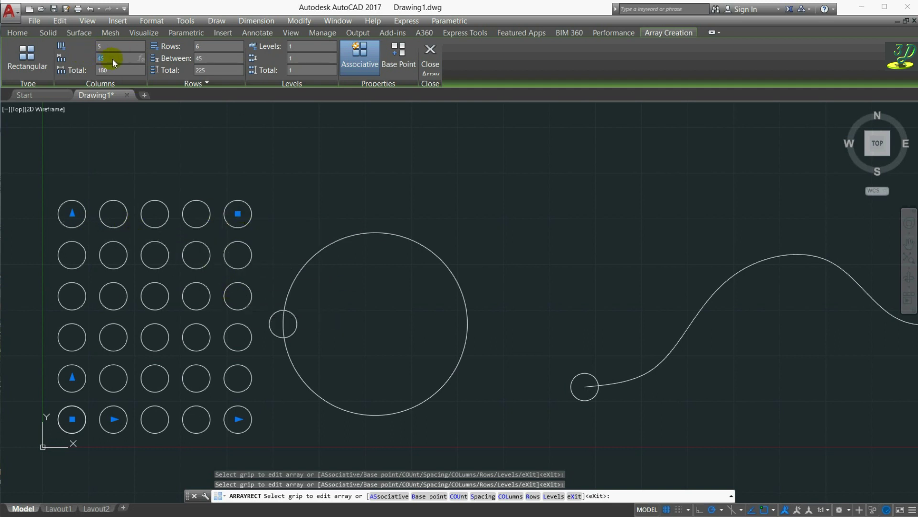
{"action": "type", "text": "40"}
{"action": "key", "text": "Return"}
{"action": "left_click", "coordinate": [213, 59]}
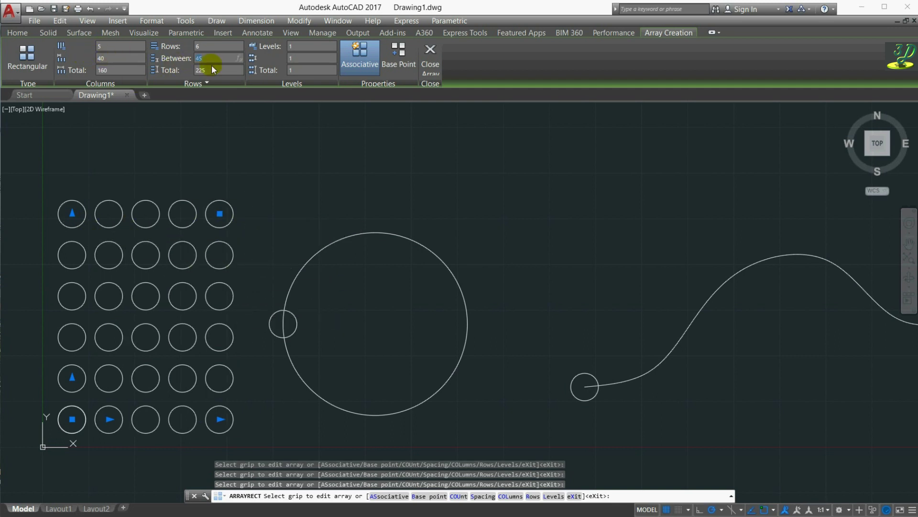
{"action": "type", "text": "55"}
{"action": "key", "text": "Return"}
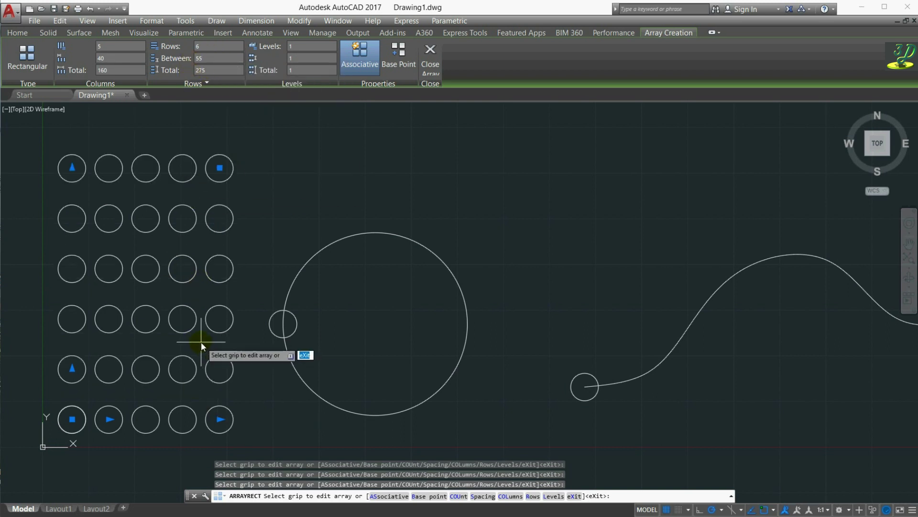
{"action": "left_click", "coordinate": [430, 60]}
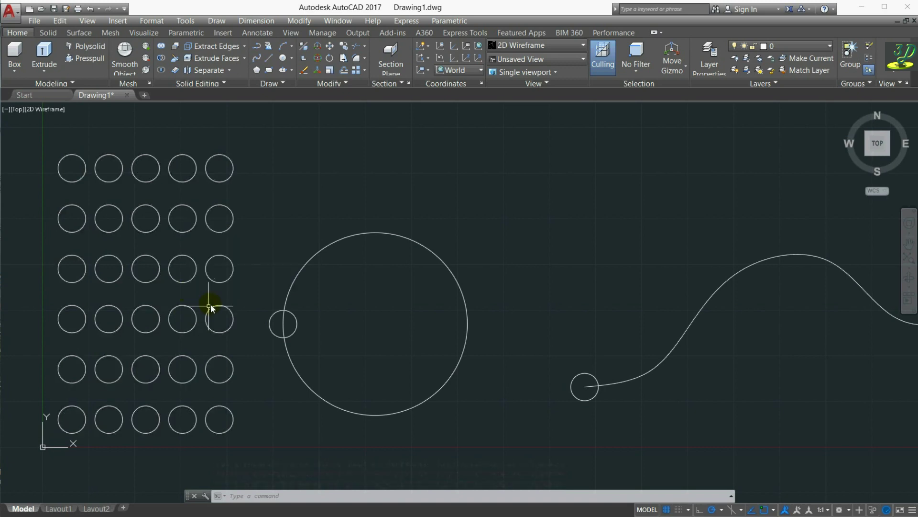
Step: Start a polar array of the small circle about the large circle's centre with 12 items
{"action": "left_click", "coordinate": [271, 329]}
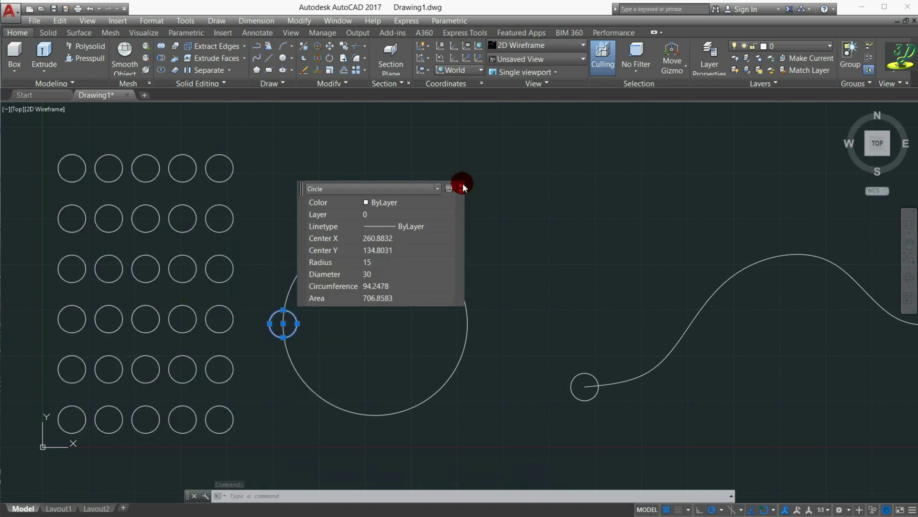
{"action": "left_click", "coordinate": [365, 69]}
{"action": "left_click", "coordinate": [388, 126]}
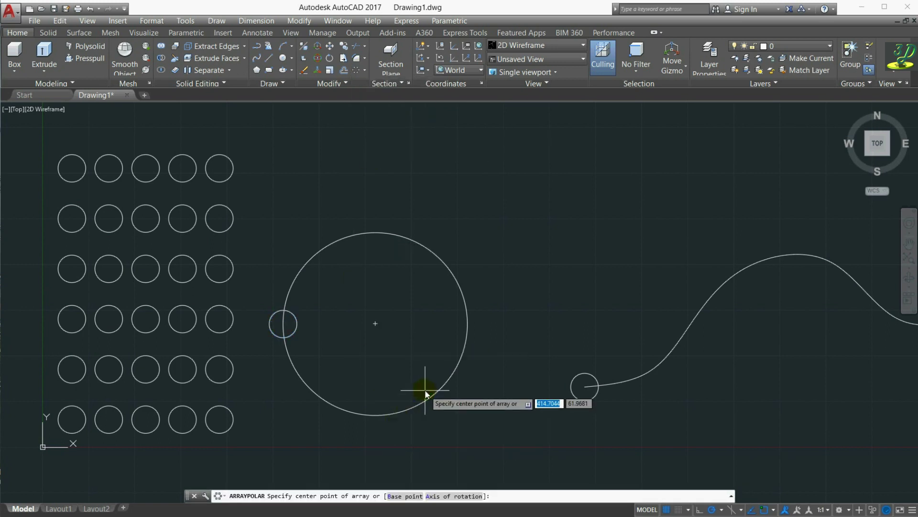
{"action": "left_click", "coordinate": [374, 325]}
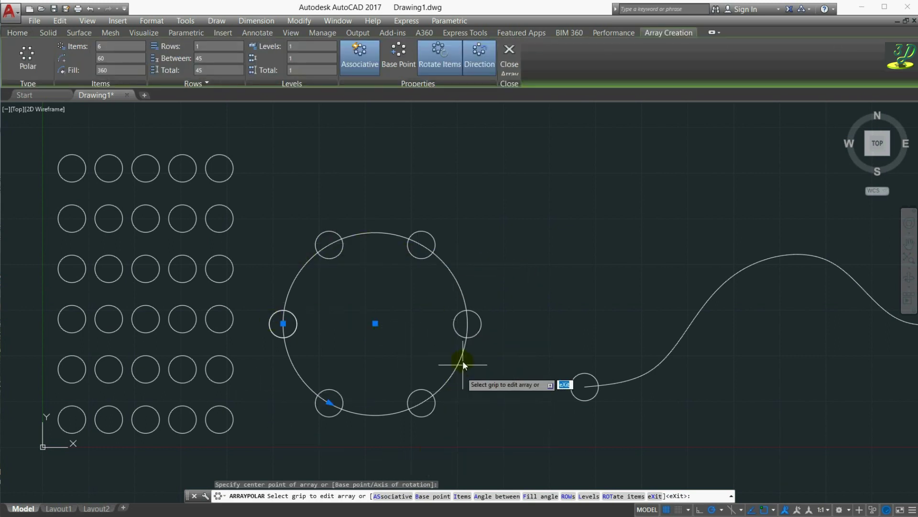
{"action": "type", "text": "12"}
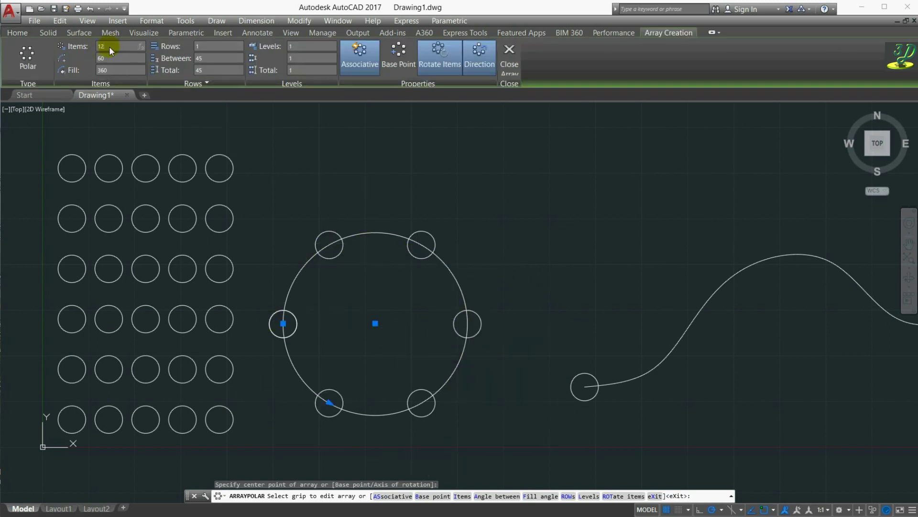
{"action": "key", "text": "Return"}
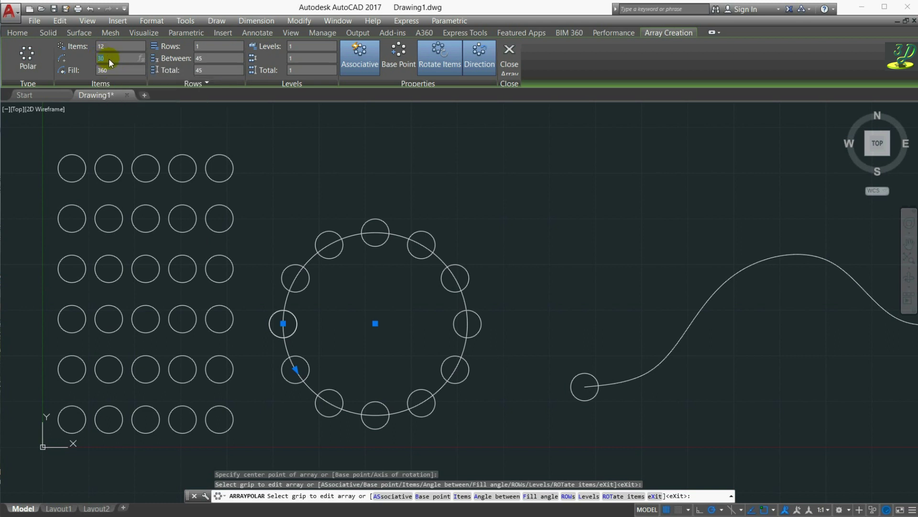
Step: Try a 180° fill and 30° item angle, then restore the full 360° fill
{"action": "left_click", "coordinate": [108, 59]}
{"action": "left_click", "coordinate": [114, 70]}
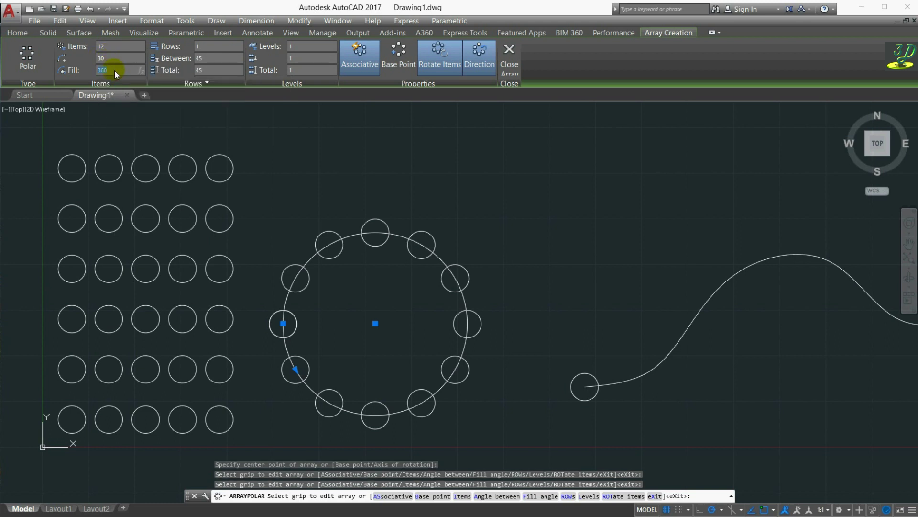
{"action": "type", "text": "180"}
{"action": "key", "text": "Return"}
{"action": "left_click", "coordinate": [114, 56]}
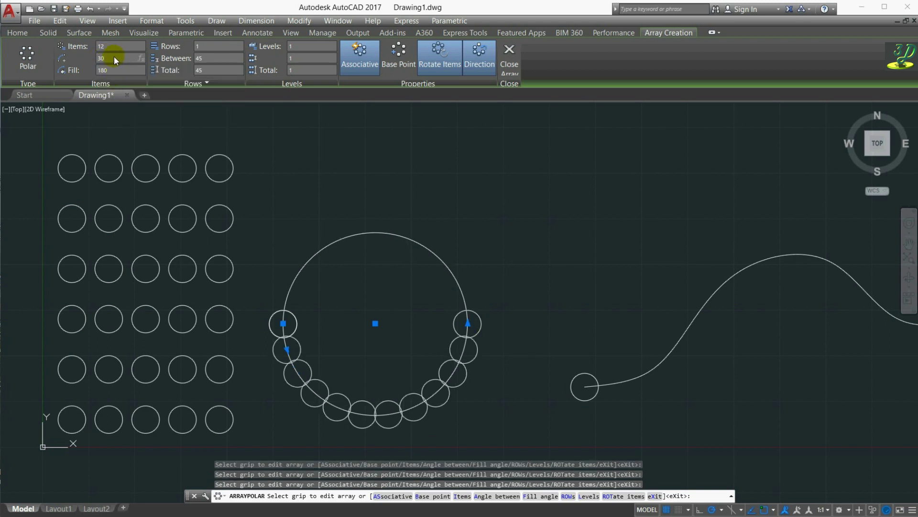
{"action": "type", "text": "30"}
{"action": "key", "text": "Return"}
{"action": "left_click", "coordinate": [113, 71]}
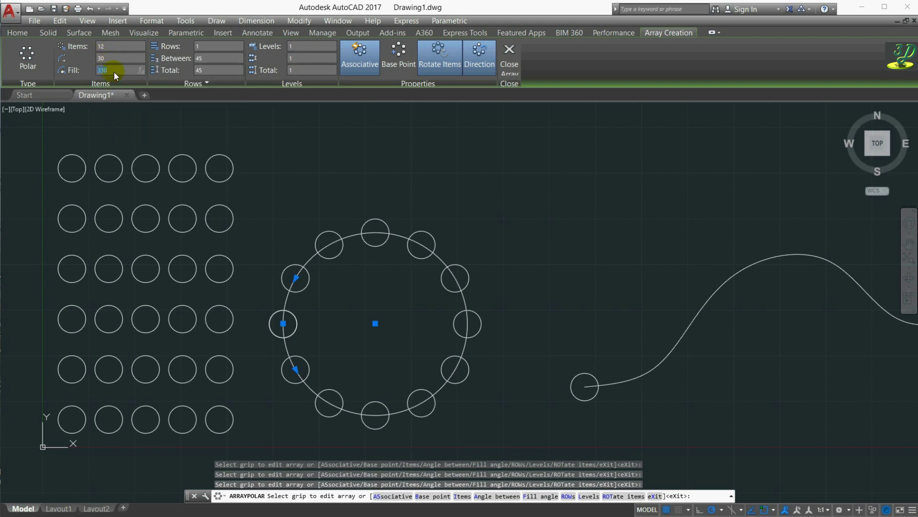
{"action": "type", "text": "360"}
{"action": "key", "text": "Return"}
Step: Test a second ring 20 units apart, then return to a single ring
{"action": "type", "text": "2"}
{"action": "key", "text": "Tab"}
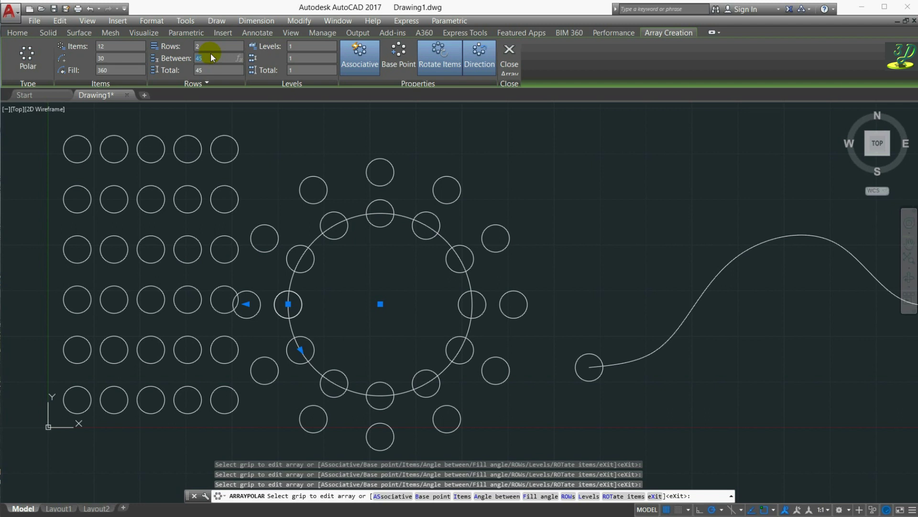
{"action": "type", "text": "20"}
{"action": "key", "text": "Return"}
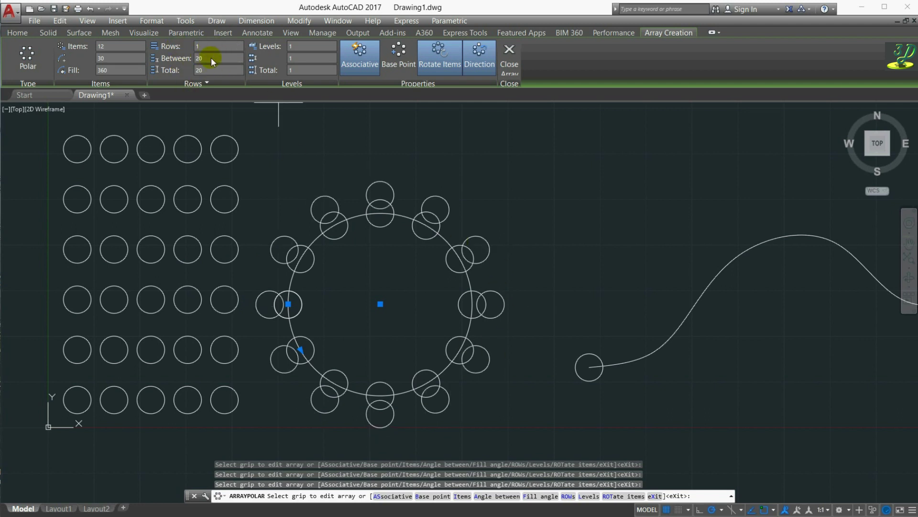
{"action": "key", "text": "Tab"}
Step: Close the polar array and path-array the spline's small circle along the S-shaped spline
{"action": "left_click", "coordinate": [510, 62]}
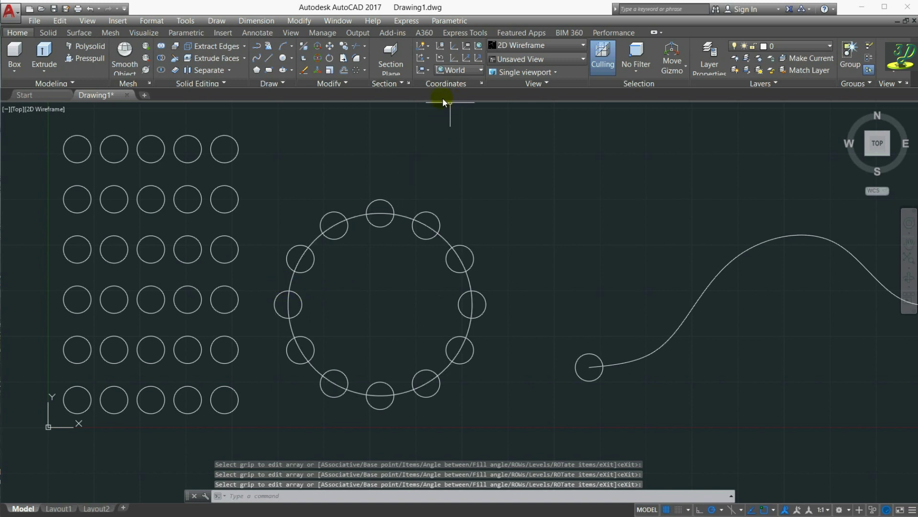
{"action": "left_click", "coordinate": [363, 68]}
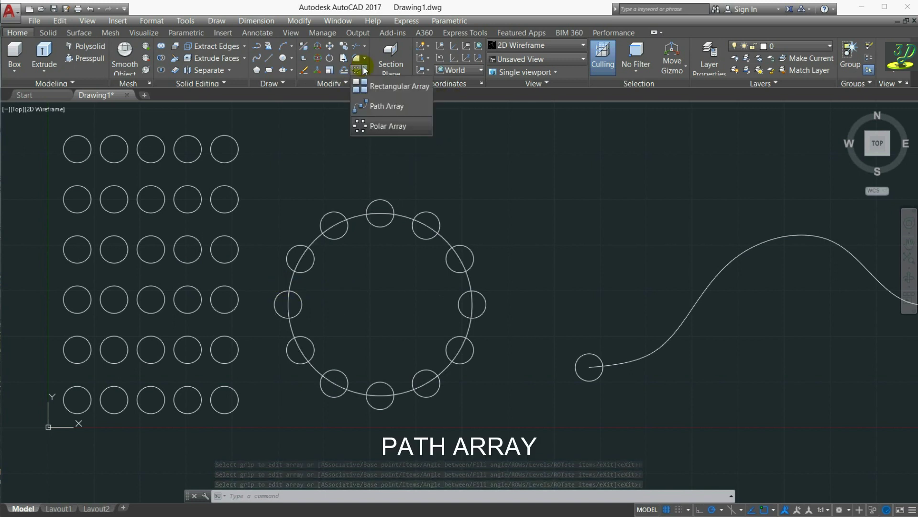
{"action": "left_click", "coordinate": [388, 106]}
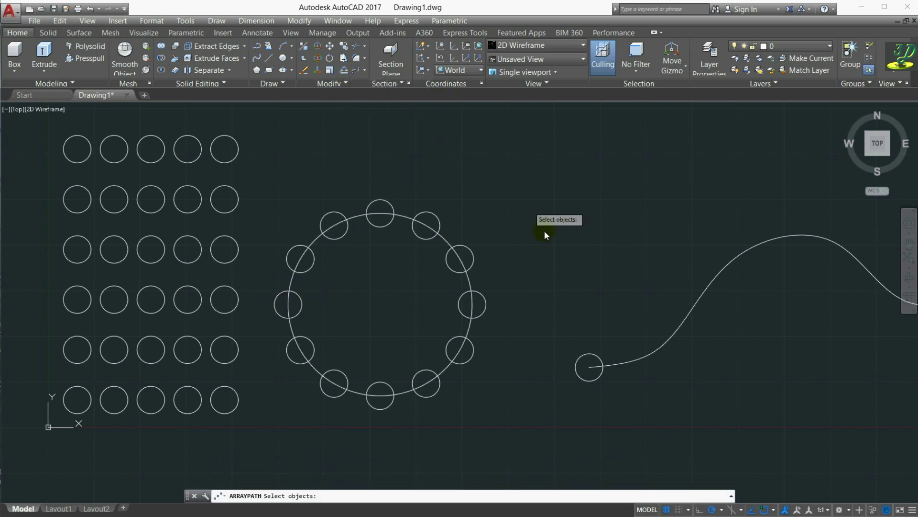
{"action": "left_click", "coordinate": [576, 361]}
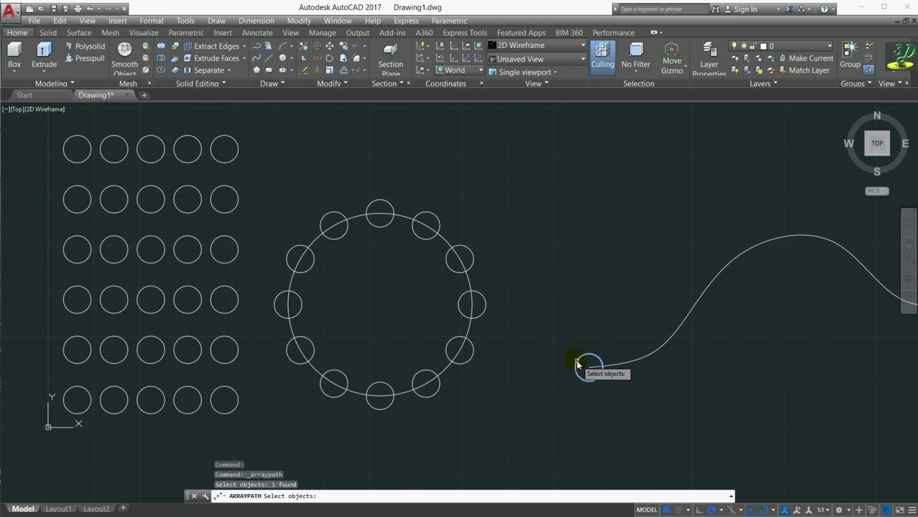
{"action": "key", "text": "Return"}
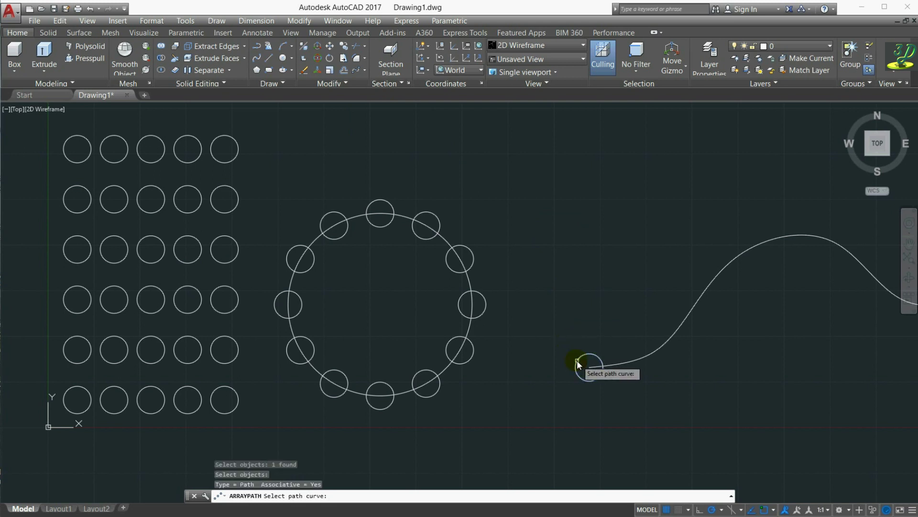
{"action": "left_click", "coordinate": [621, 362]}
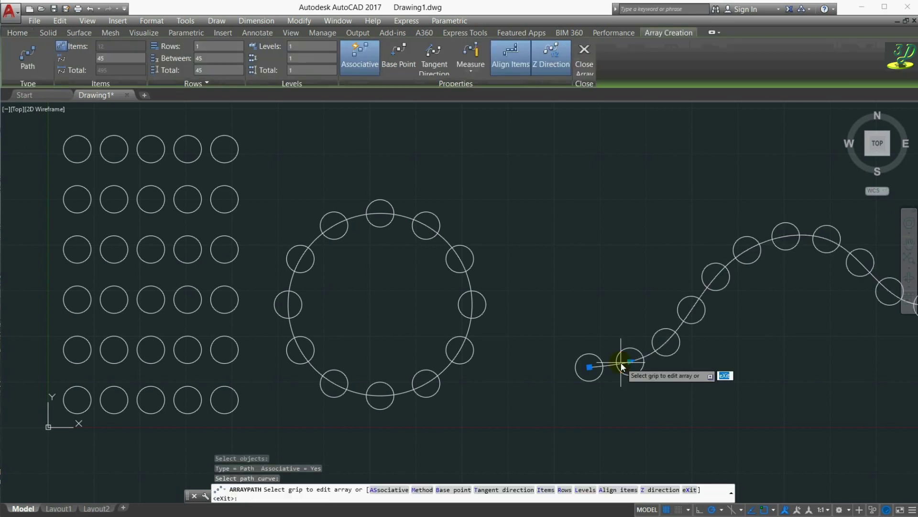
{"action": "scroll", "coordinate": [416, 302], "scroll_direction": "down", "scroll_amount": 2}
{"action": "scroll", "coordinate": [564, 329], "scroll_direction": "down", "scroll_amount": 2}
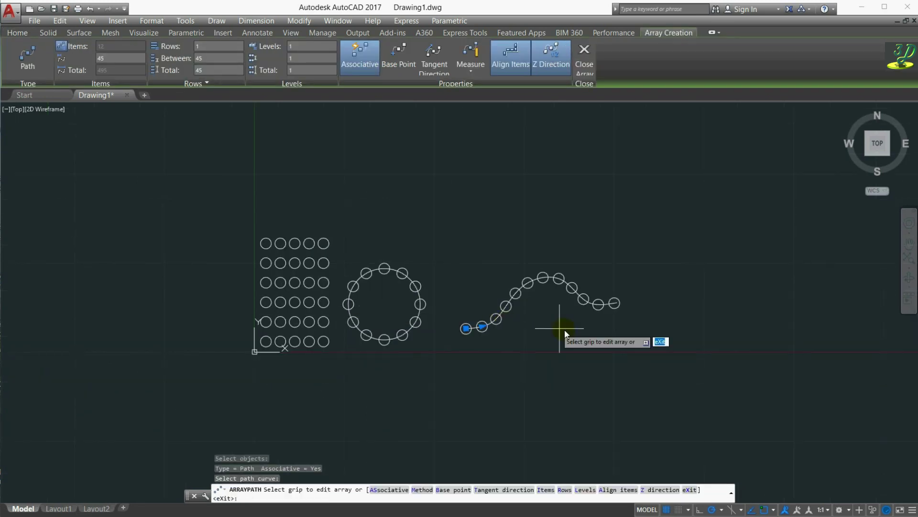
{"action": "scroll", "coordinate": [651, 304], "scroll_direction": "up", "scroll_amount": 2}
{"action": "scroll", "coordinate": [550, 269], "scroll_direction": "up", "scroll_amount": 2}
{"action": "scroll", "coordinate": [707, 302], "scroll_direction": "down", "scroll_amount": 2}
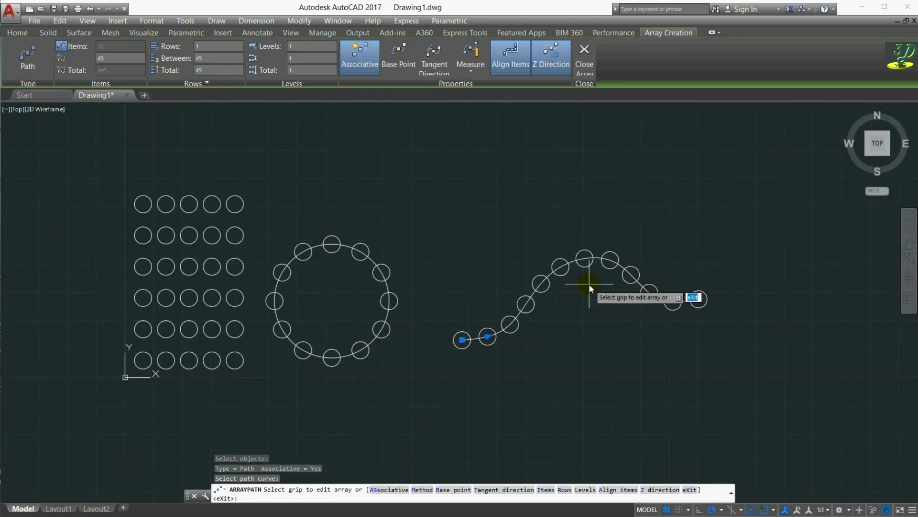
{"action": "scroll", "coordinate": [589, 283], "scroll_direction": "up", "scroll_amount": 2}
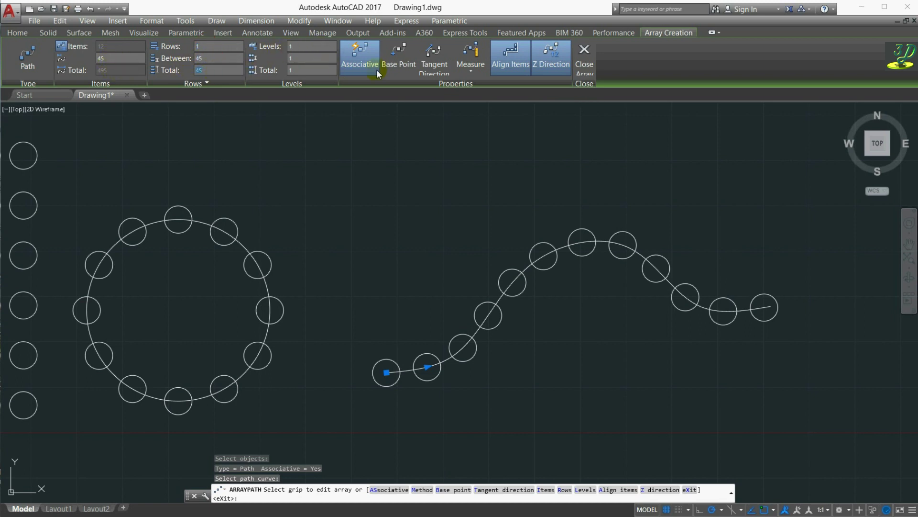
Step: Close the path array and select the polar ring to inspect it
{"action": "left_click", "coordinate": [584, 50]}
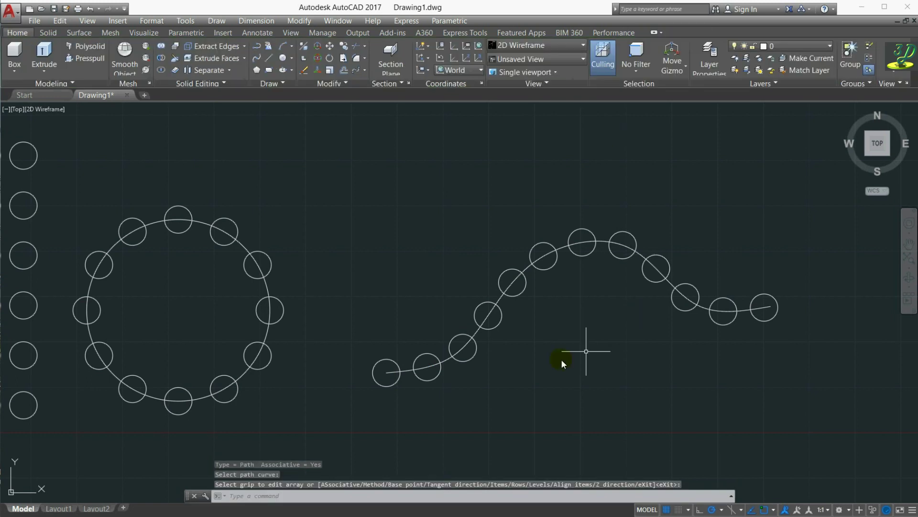
{"action": "scroll", "coordinate": [563, 300], "scroll_direction": "down", "scroll_amount": 3}
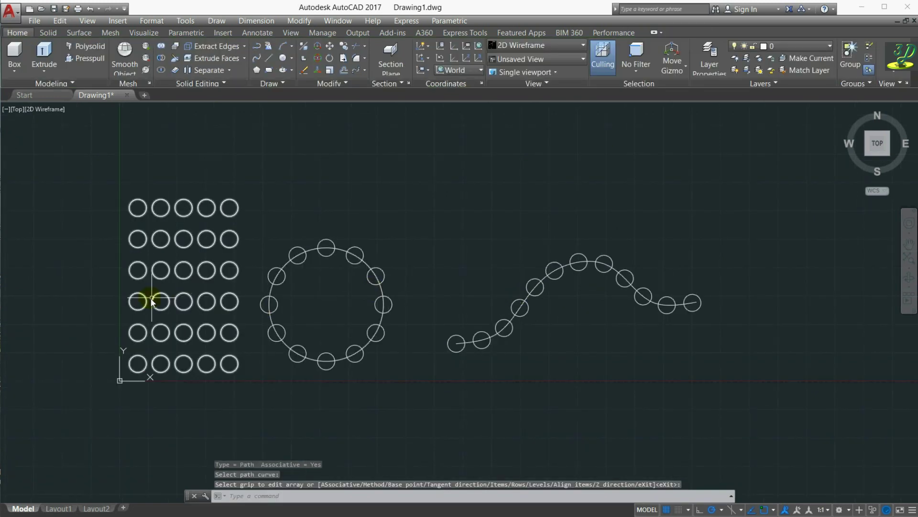
{"action": "scroll", "coordinate": [148, 300], "scroll_direction": "up", "scroll_amount": 3}
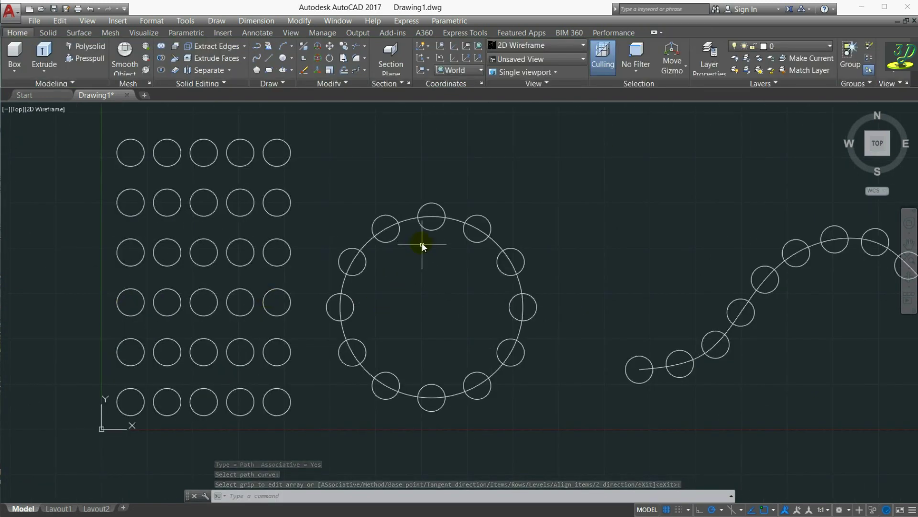
{"action": "left_click", "coordinate": [438, 228]}
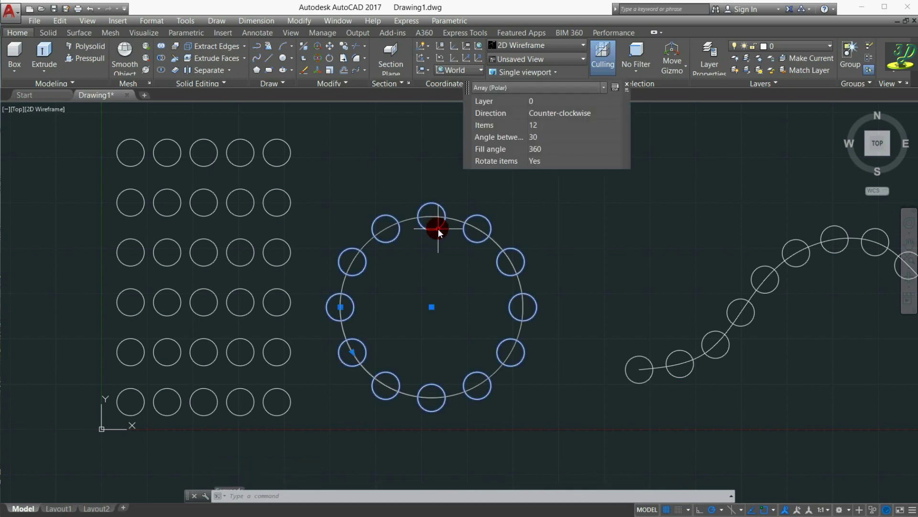
{"action": "left_click", "coordinate": [19, 33]}
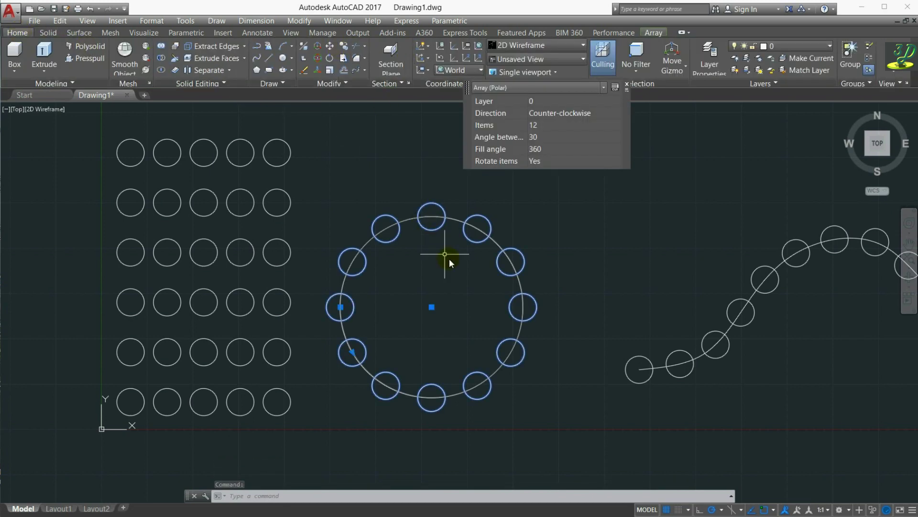
{"action": "key", "text": "Escape"}
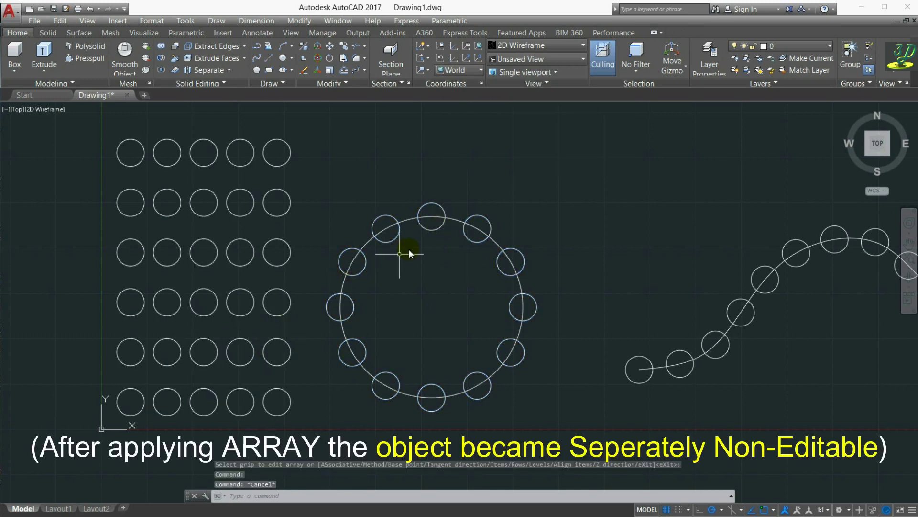
Step: Alternately select the polar ring and rectangular grid, each highlighting as one array object
{"action": "left_click", "coordinate": [435, 226]}
{"action": "key", "text": "Escape"}
{"action": "left_click", "coordinate": [436, 228]}
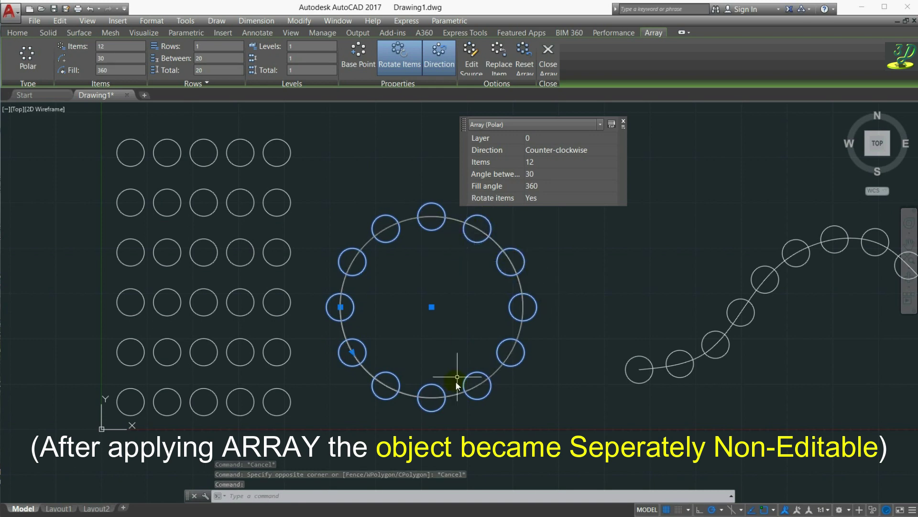
{"action": "key", "text": "Escape"}
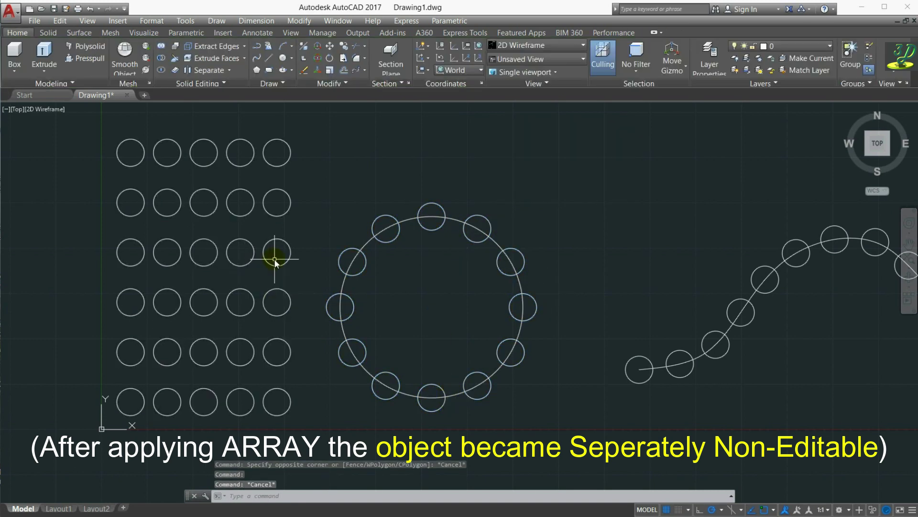
{"action": "left_click", "coordinate": [263, 252]}
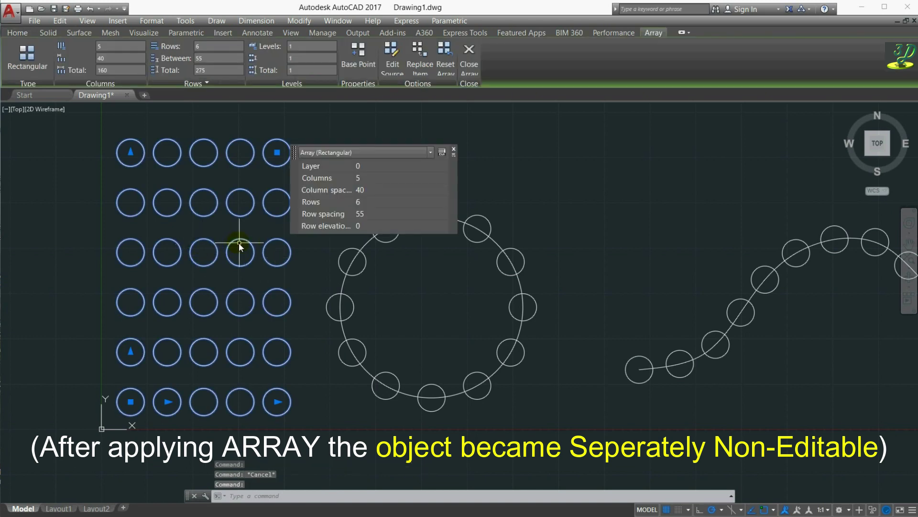
{"action": "key", "text": "Escape"}
{"action": "left_click", "coordinate": [395, 238]}
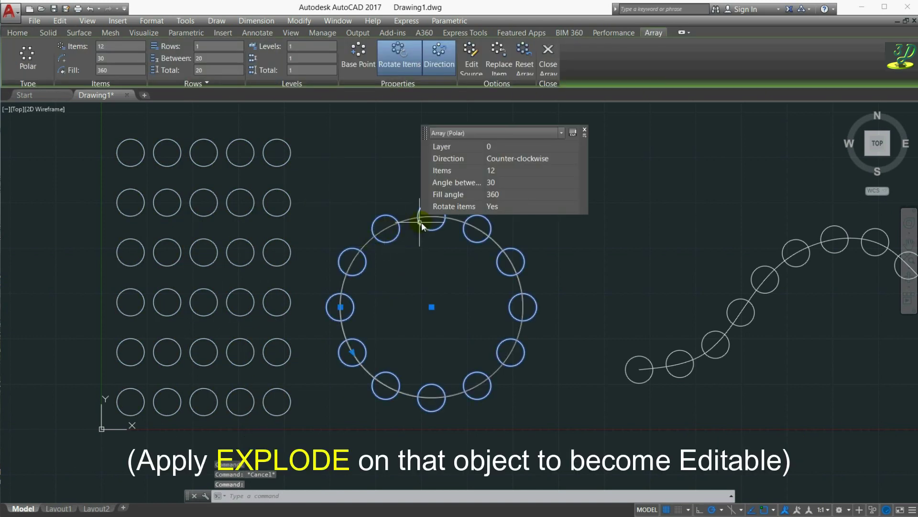
{"action": "key", "text": "Escape"}
{"action": "left_click", "coordinate": [238, 217]}
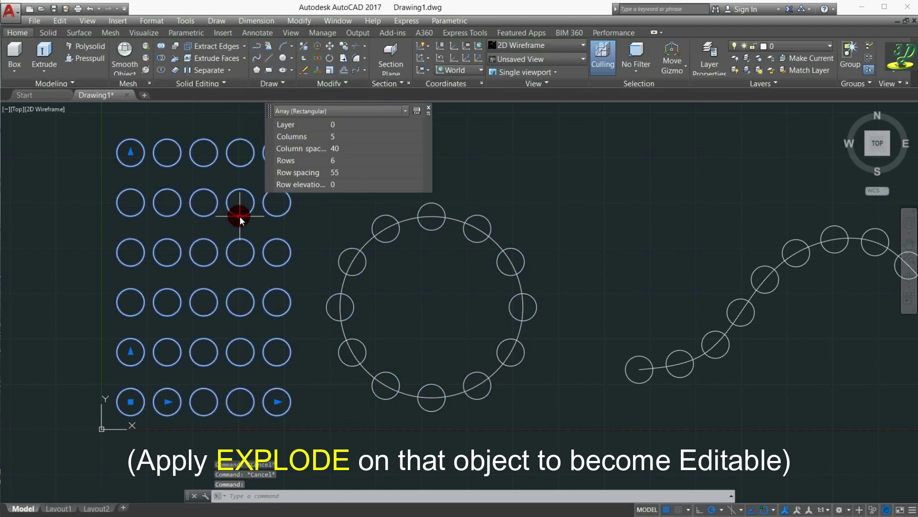
Step: Explode the rectangular array and confirm a single circle selects on its own
{"action": "left_click", "coordinate": [20, 32]}
{"action": "left_click", "coordinate": [343, 73]}
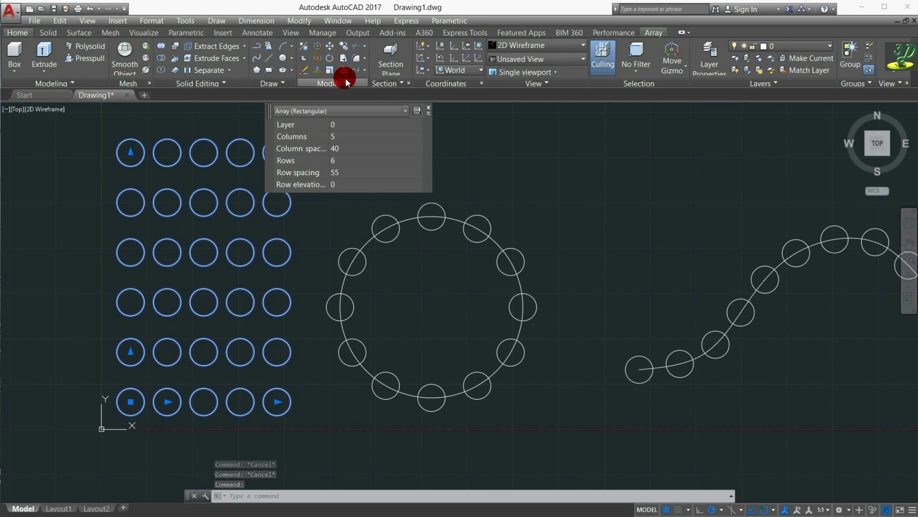
{"action": "left_click", "coordinate": [270, 214]}
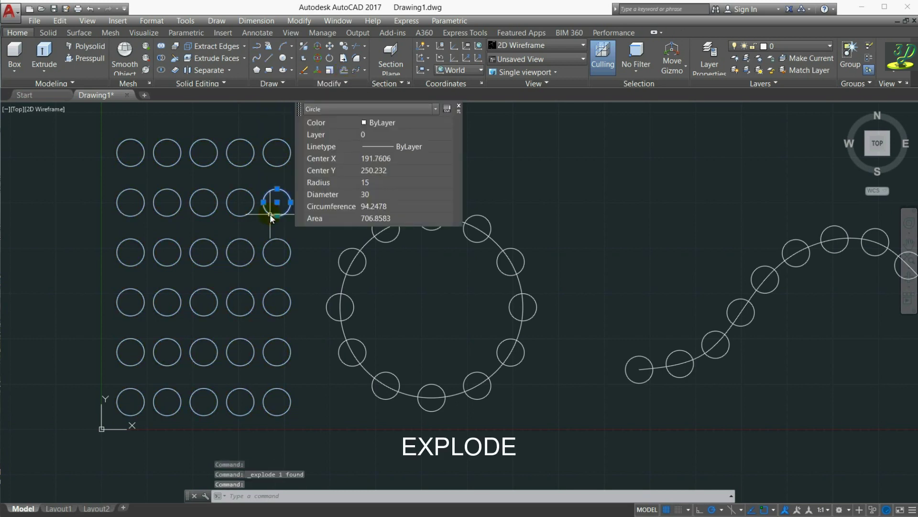
{"action": "key", "text": "Escape"}
Step: Erase six grid circles with a selection window, then undo the deletion
{"action": "left_click", "coordinate": [221, 320]}
{"action": "left_click", "coordinate": [164, 204]}
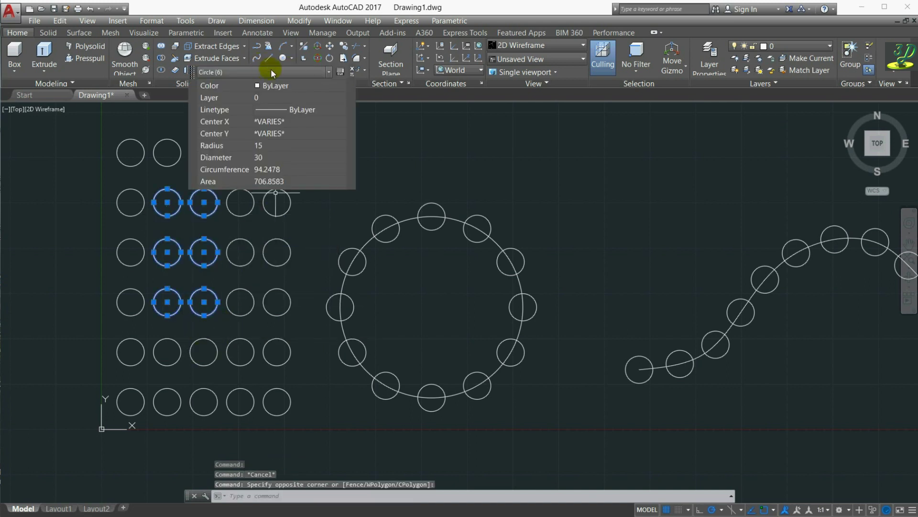
{"action": "left_click", "coordinate": [351, 69]}
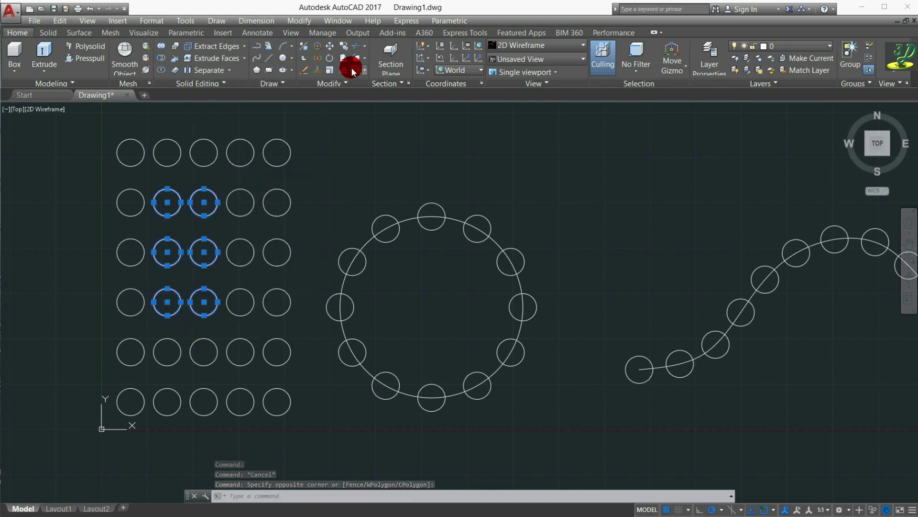
{"action": "key", "text": "ctrl+z"}
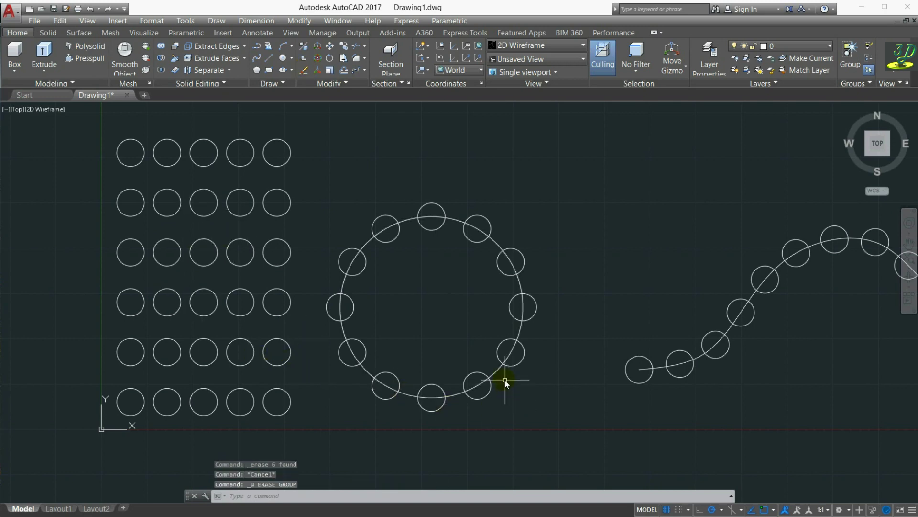
{"action": "left_click", "coordinate": [501, 345]}
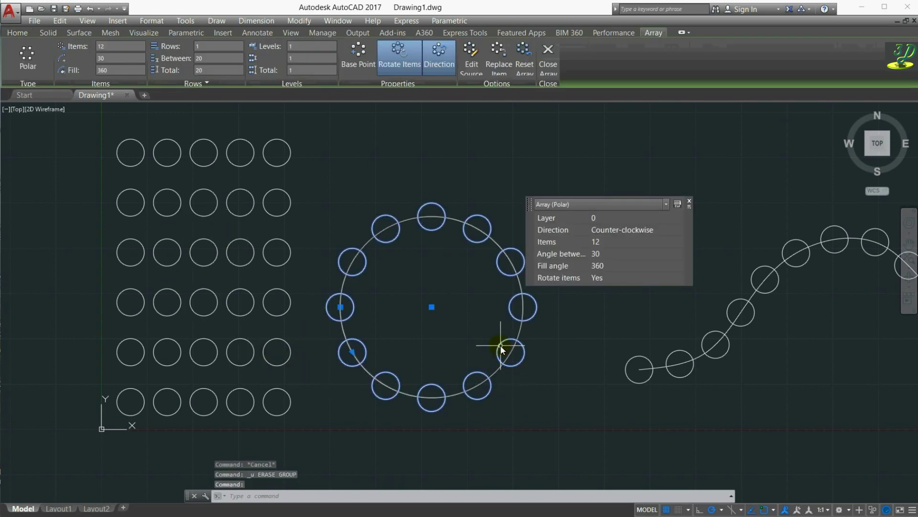
Step: Explode the polar ring and confirm its top circle is now separate
{"action": "left_click", "coordinate": [17, 32]}
{"action": "left_click", "coordinate": [342, 84]}
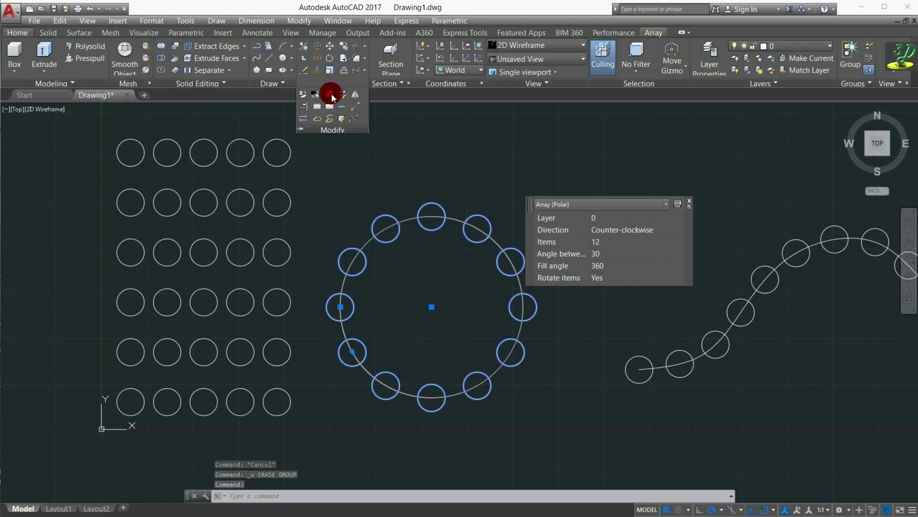
{"action": "left_click", "coordinate": [435, 228]}
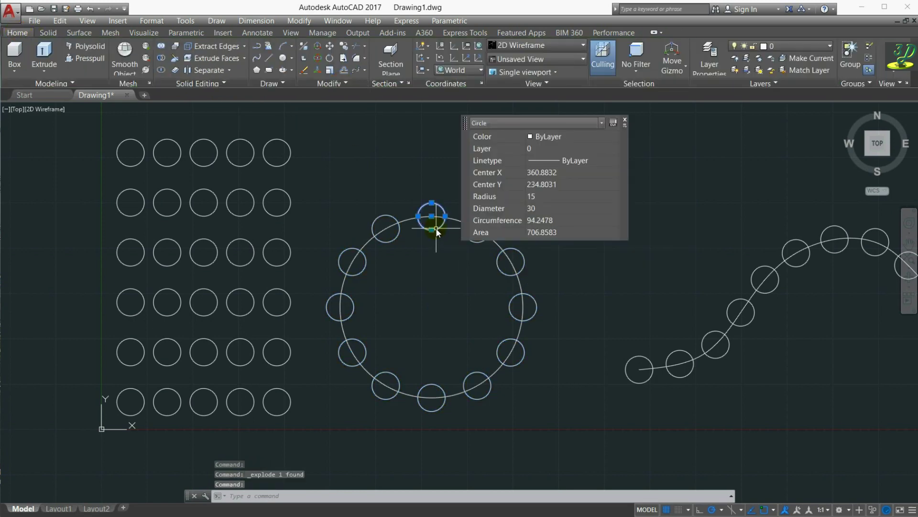
{"action": "key", "text": "Escape"}
Step: Trim the small circles' arcs inside the big circle, using it as cutting edge
{"action": "left_click", "coordinate": [498, 373]}
{"action": "left_click", "coordinate": [344, 46]}
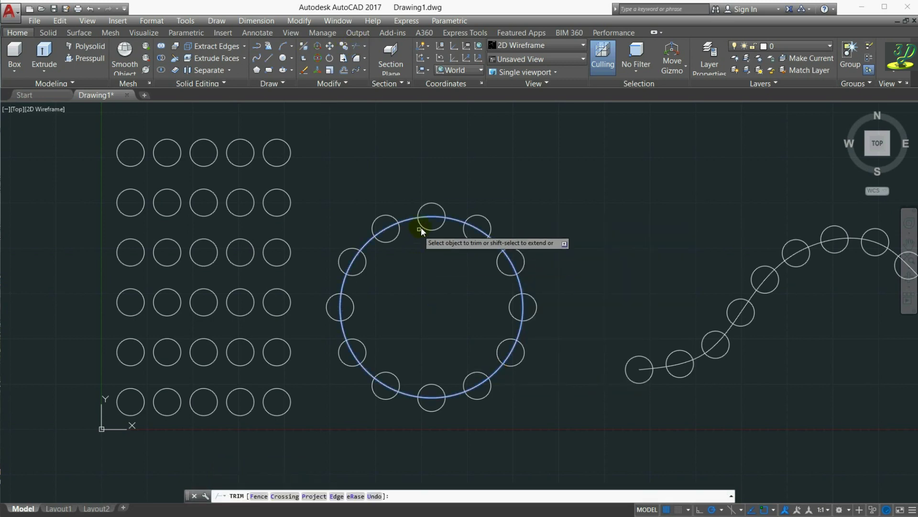
{"action": "left_click", "coordinate": [366, 358]}
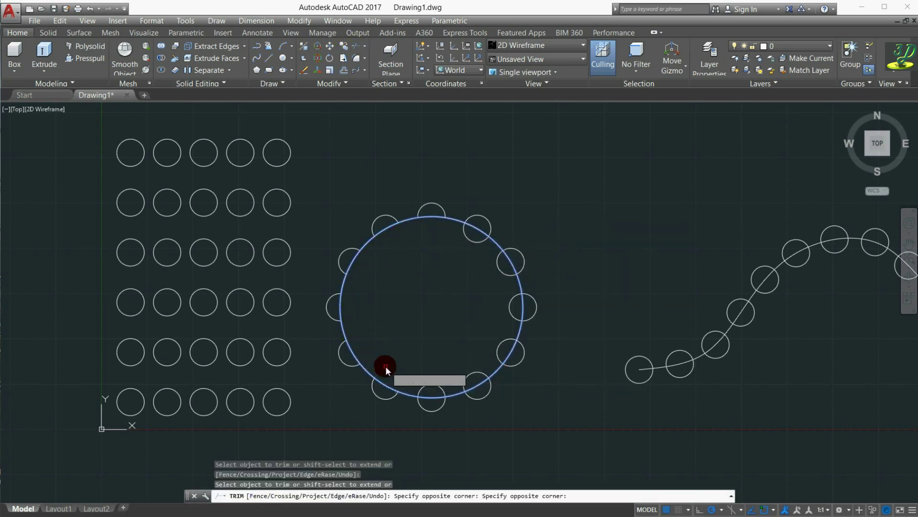
{"action": "left_click", "coordinate": [501, 334]}
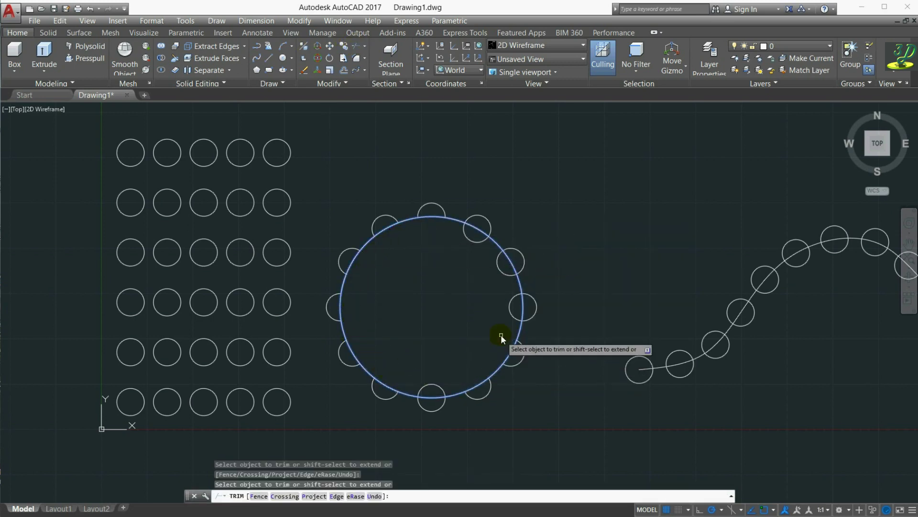
{"action": "left_click", "coordinate": [469, 239]}
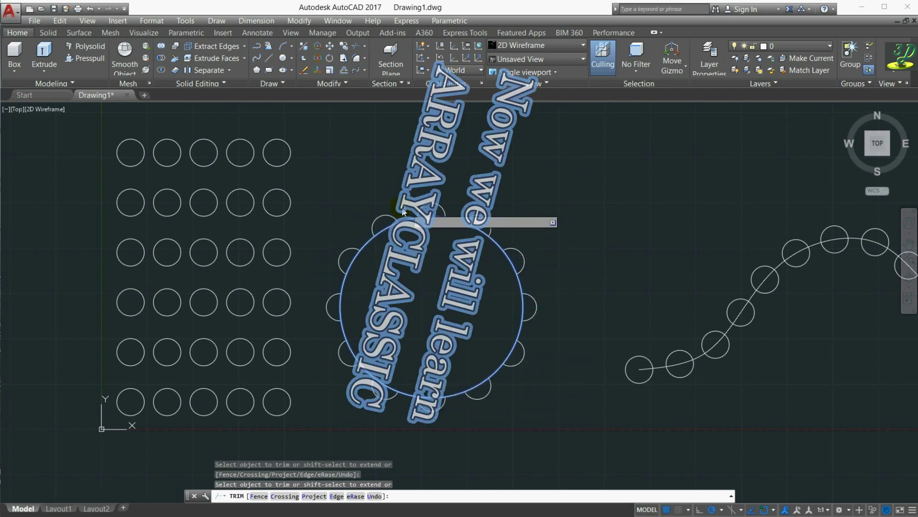
{"action": "key", "text": "Escape"}
{"action": "scroll", "coordinate": [103, 370], "scroll_direction": "down", "scroll_amount": 4}
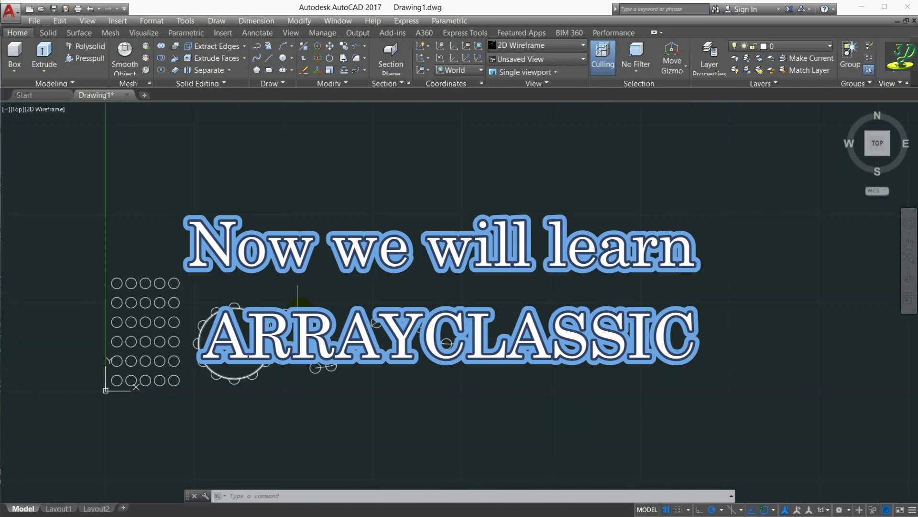
{"action": "scroll", "coordinate": [583, 363], "scroll_direction": "up", "scroll_amount": 2}
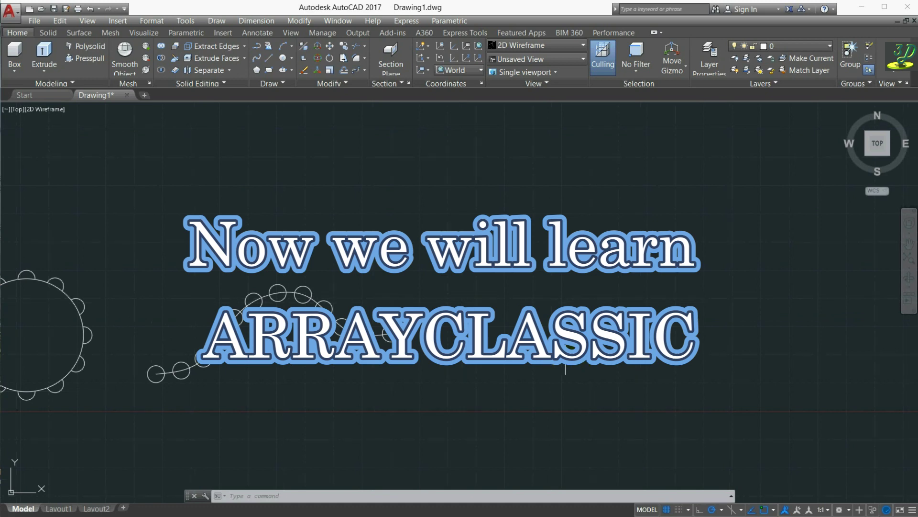
{"action": "scroll", "coordinate": [215, 410], "scroll_direction": "up", "scroll_amount": 4}
Step: Draw a radius-15 circle below the wavy path, then begin entering ARRAYCLASSIC
{"action": "left_click", "coordinate": [283, 57]}
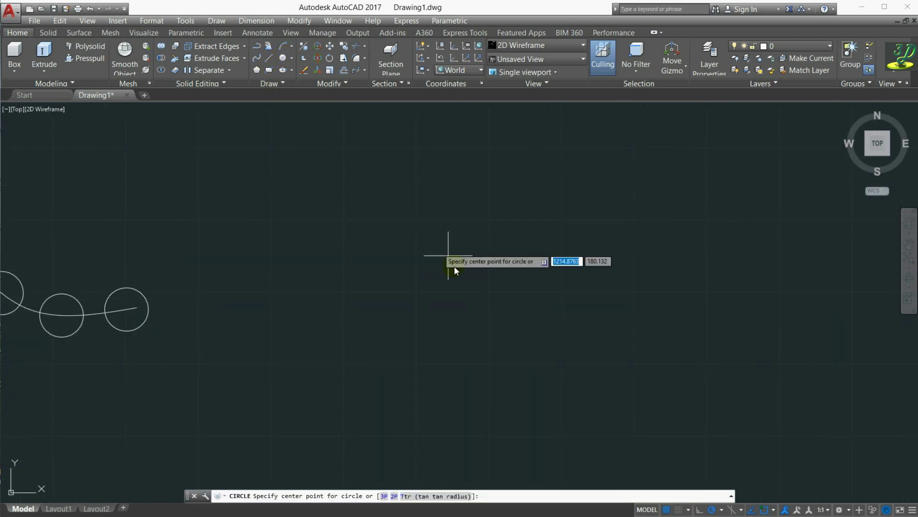
{"action": "scroll", "coordinate": [497, 366], "scroll_direction": "down", "scroll_amount": 4}
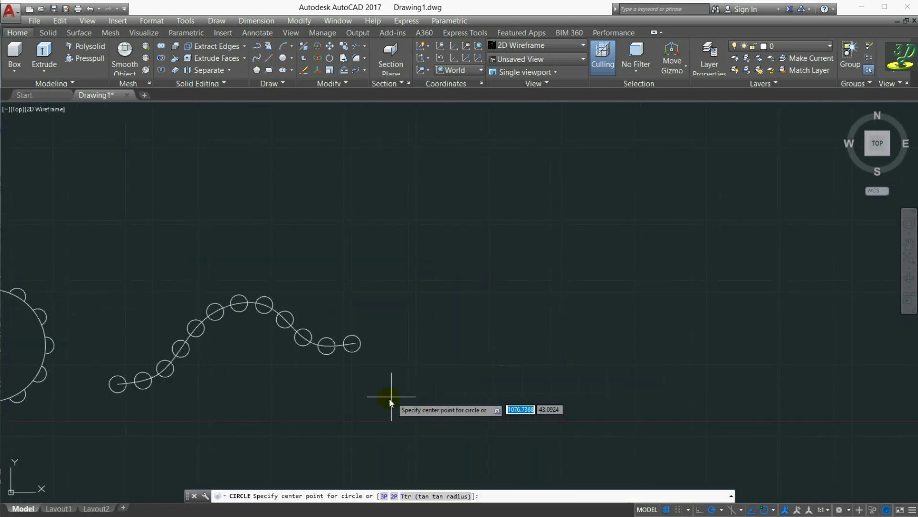
{"action": "left_click", "coordinate": [428, 408]}
{"action": "type", "text": "1"}
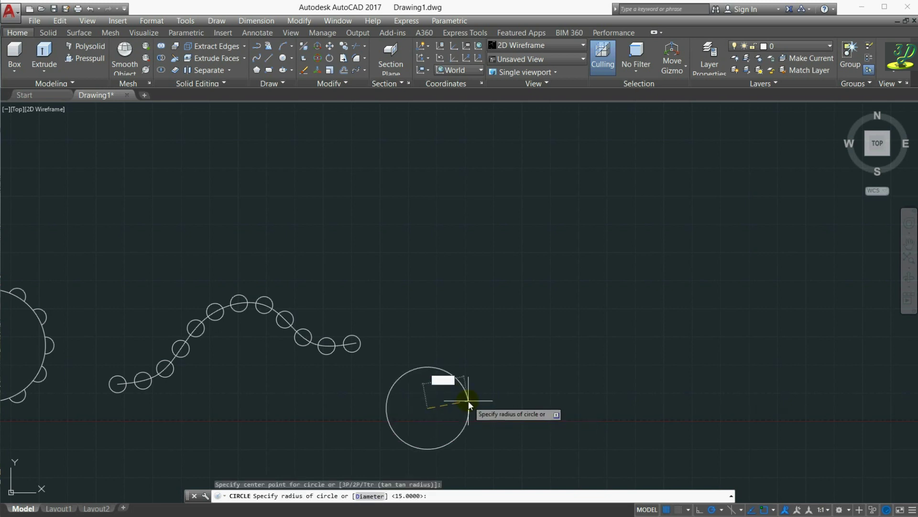
{"action": "type", "text": "5"}
{"action": "key", "text": "Return"}
{"action": "scroll", "coordinate": [442, 427], "scroll_direction": "up", "scroll_amount": 4}
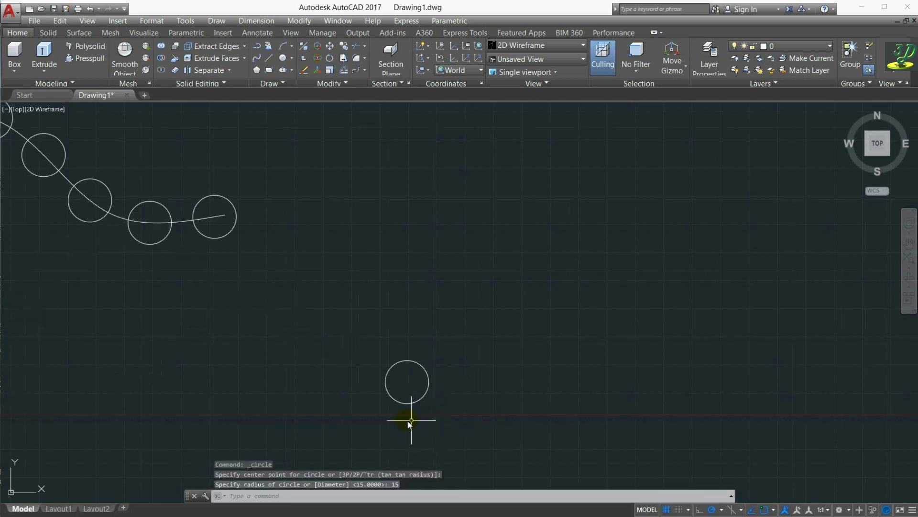
{"action": "scroll", "coordinate": [268, 401], "scroll_direction": "down", "scroll_amount": 4}
{"action": "scroll", "coordinate": [332, 407], "scroll_direction": "up", "scroll_amount": 2}
{"action": "key", "text": "Escape"}
{"action": "key", "text": "Escape"}
{"action": "key", "text": "Escape"}
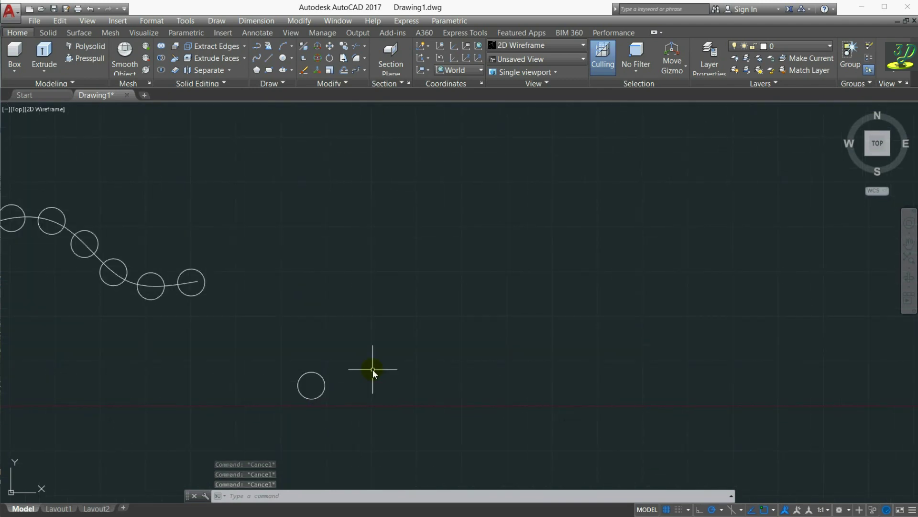
{"action": "type", "text": "AR"}
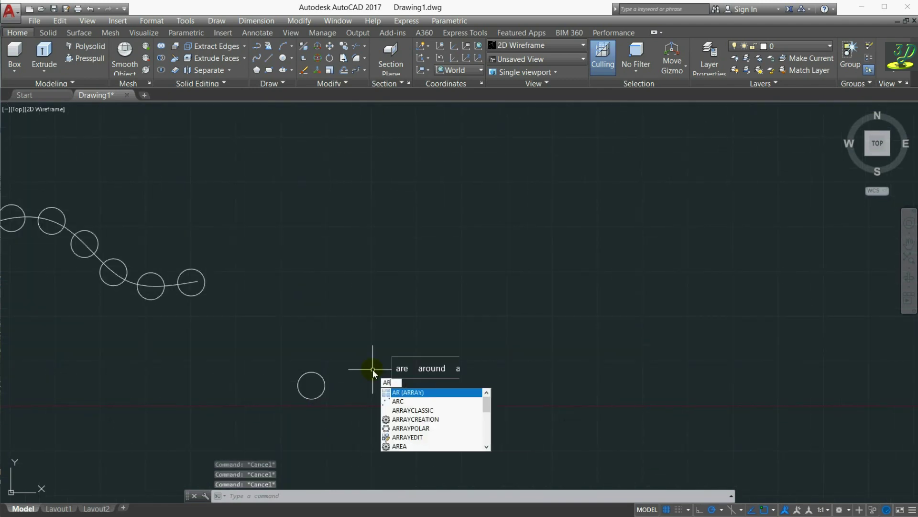
{"action": "type", "text": "Ray"}
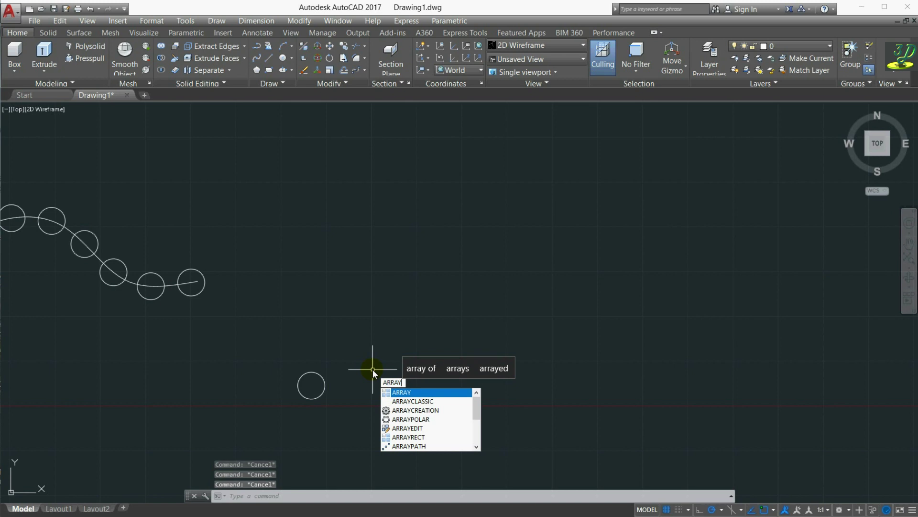
{"action": "type", "text": "CLASSIC"}
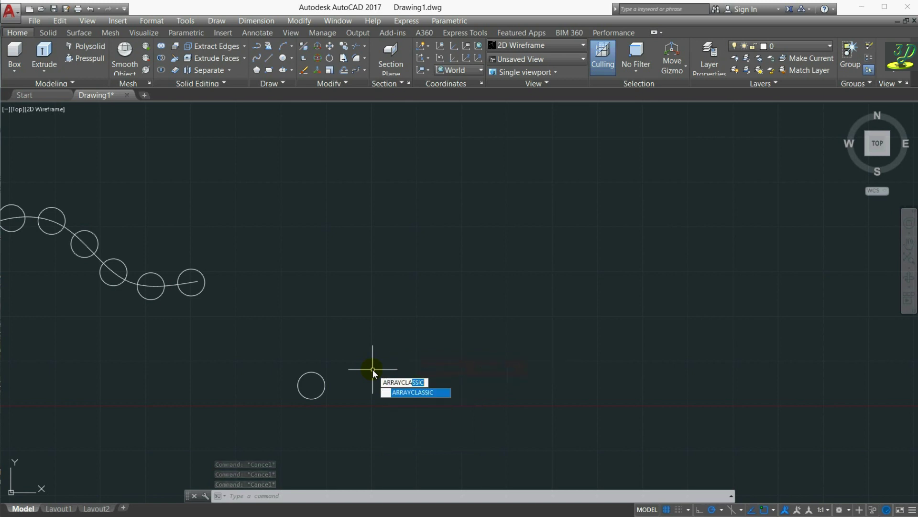
Step: Open the classic Array dialog and select the small circle as the source object
{"action": "left_click", "coordinate": [424, 392]}
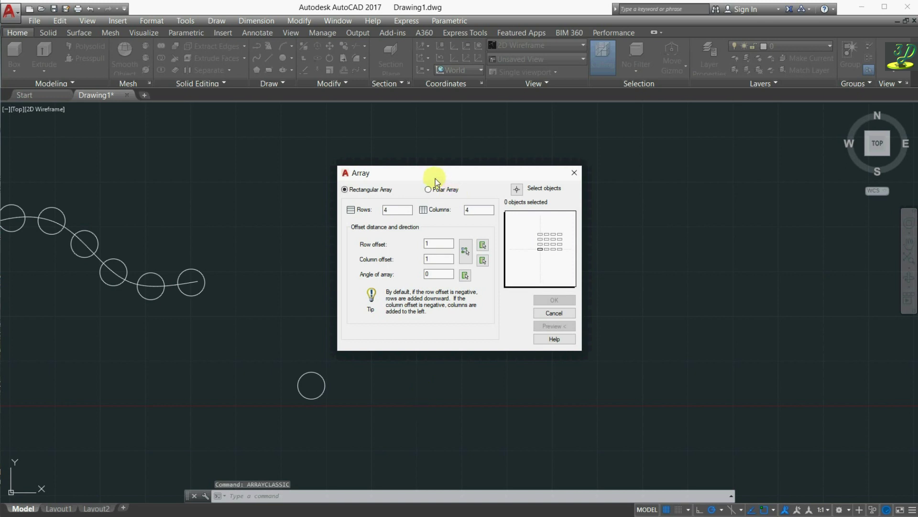
{"action": "left_click_drag", "start_coordinate": [443, 176], "coordinate": [672, 163]}
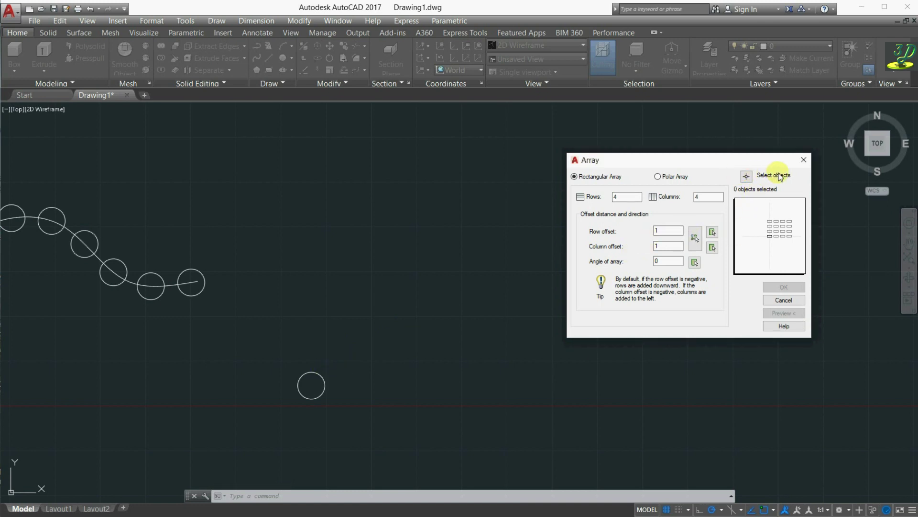
{"action": "left_click", "coordinate": [752, 176]}
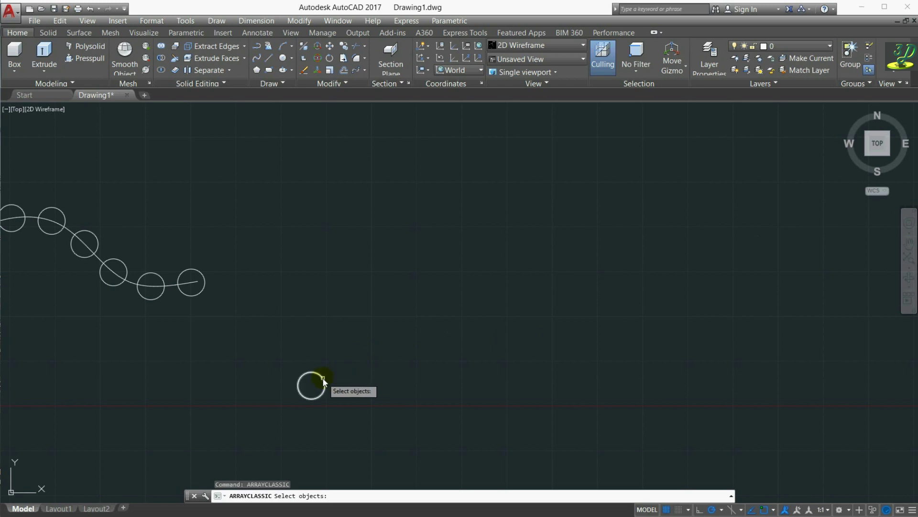
{"action": "left_click", "coordinate": [323, 378]}
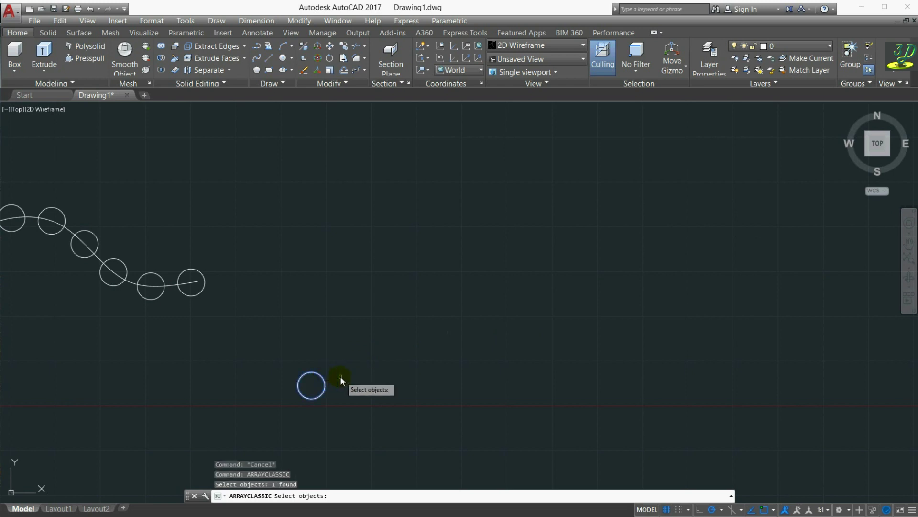
{"action": "key", "text": "Return"}
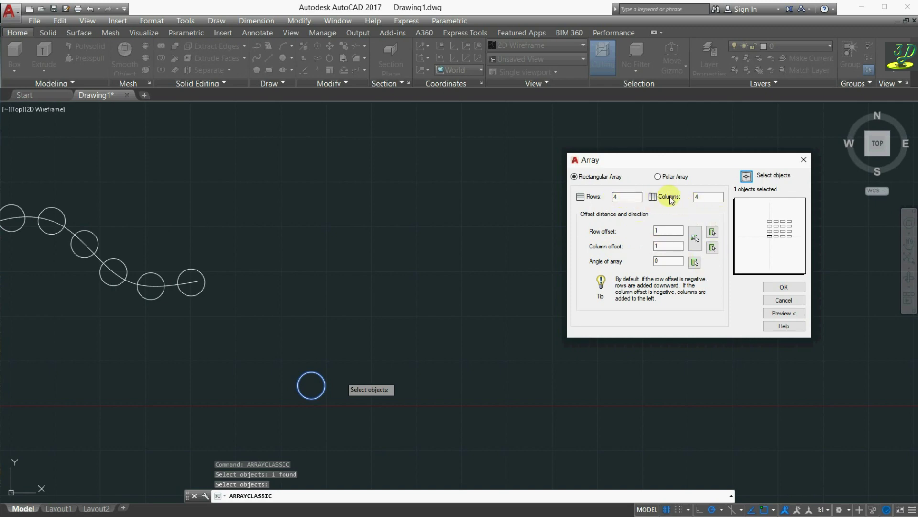
Step: Enter 5 rows, 7 columns, row offset 40 and column offset 50 in the Array dialog
{"action": "double_click", "coordinate": [614, 197]}
{"action": "type", "text": "5"}
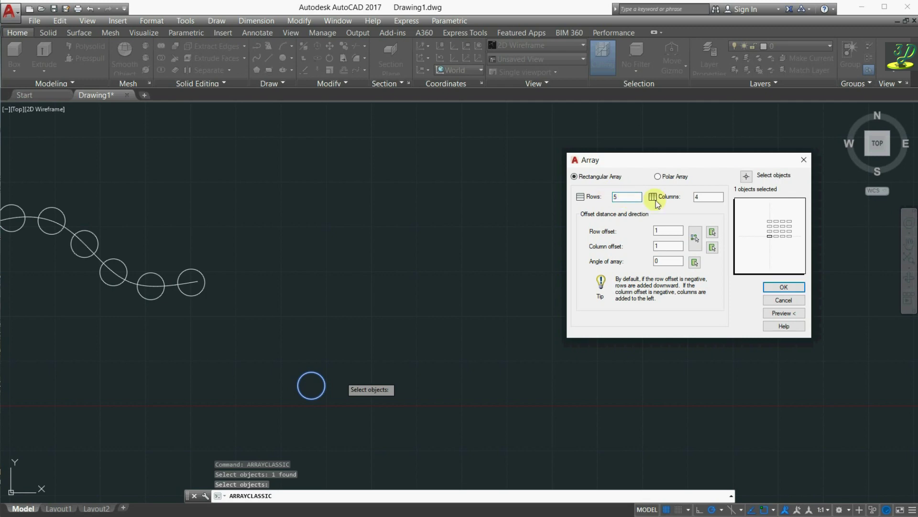
{"action": "double_click", "coordinate": [696, 196]}
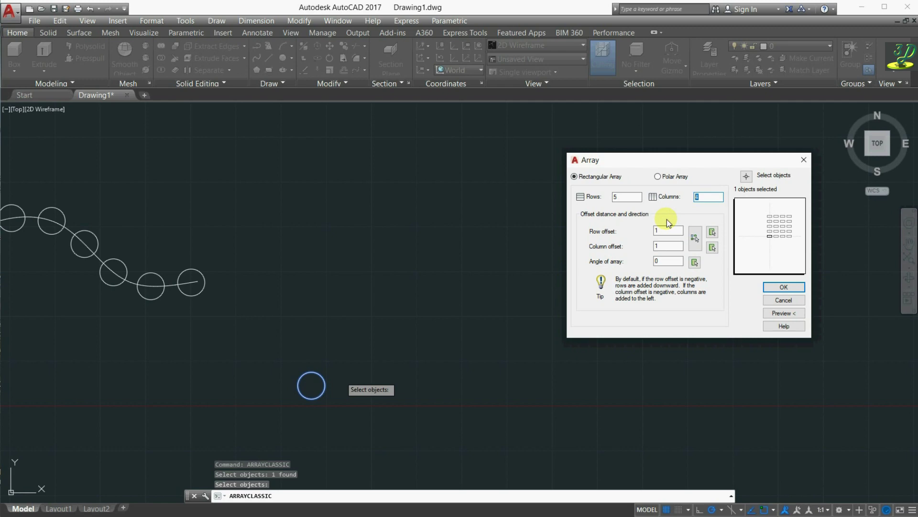
{"action": "type", "text": "7"}
{"action": "left_click", "coordinate": [656, 245]}
{"action": "type", "text": "1"}
{"action": "left_click", "coordinate": [666, 230]}
{"action": "double_click", "coordinate": [656, 231]}
{"action": "type", "text": "40"}
{"action": "double_click", "coordinate": [668, 246]}
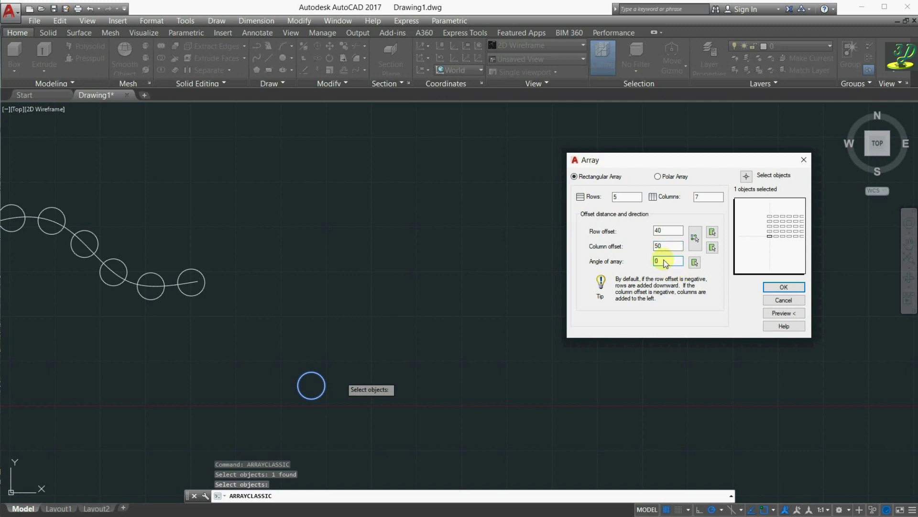
{"action": "left_click_drag", "start_coordinate": [663, 265], "coordinate": [650, 266]}
{"action": "double_click", "coordinate": [660, 264]}
Step: Preview the 5×7 circle grid, then apply it rotated 30 degrees
{"action": "left_click", "coordinate": [784, 313]}
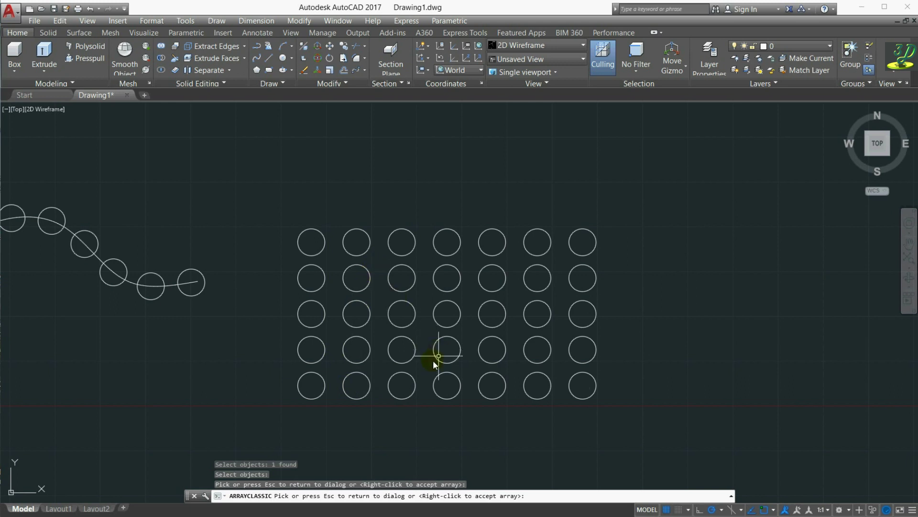
{"action": "left_click", "coordinate": [548, 318]}
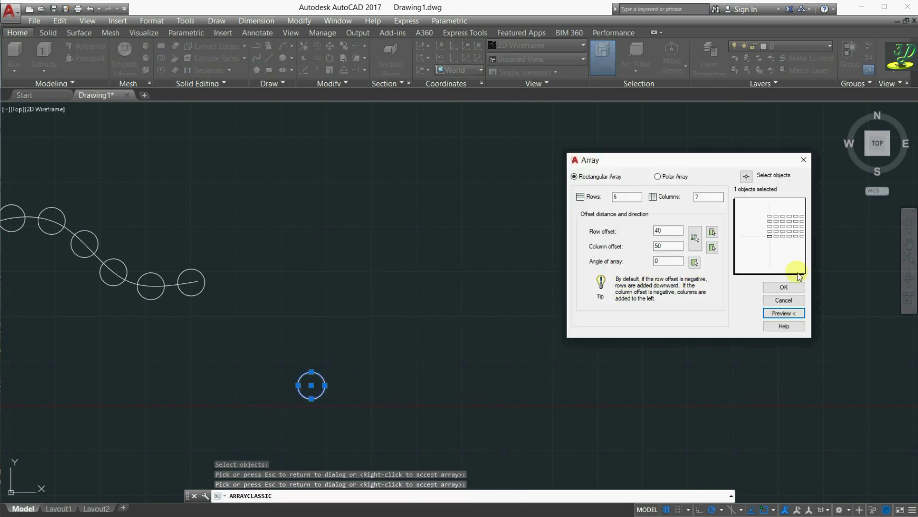
{"action": "double_click", "coordinate": [656, 262]}
{"action": "type", "text": "30"}
{"action": "left_click", "coordinate": [784, 287]}
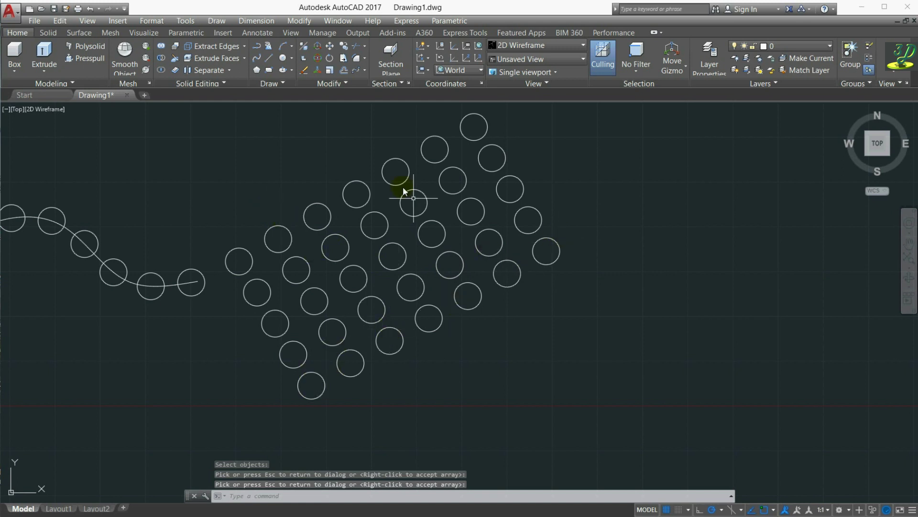
{"action": "left_click", "coordinate": [422, 279]}
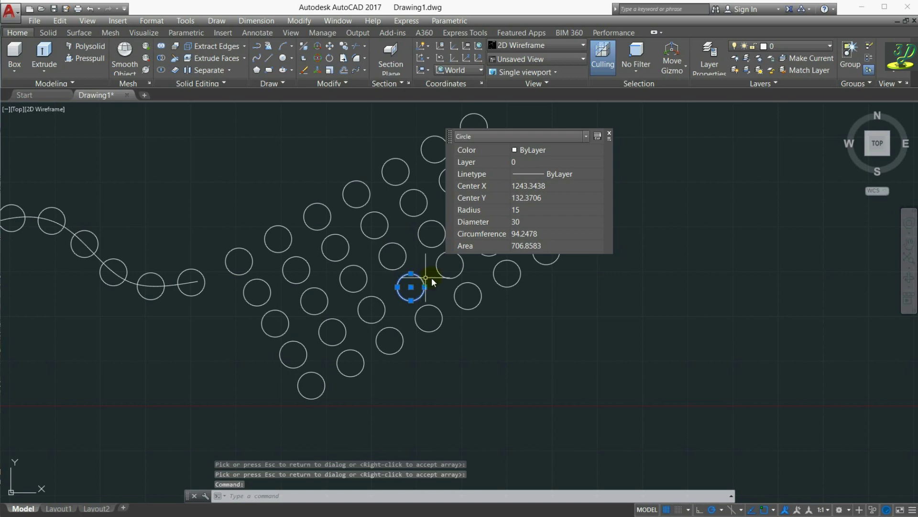
Step: Check a few circles of the rotated grid, then undo the array
{"action": "left_click", "coordinate": [438, 270]}
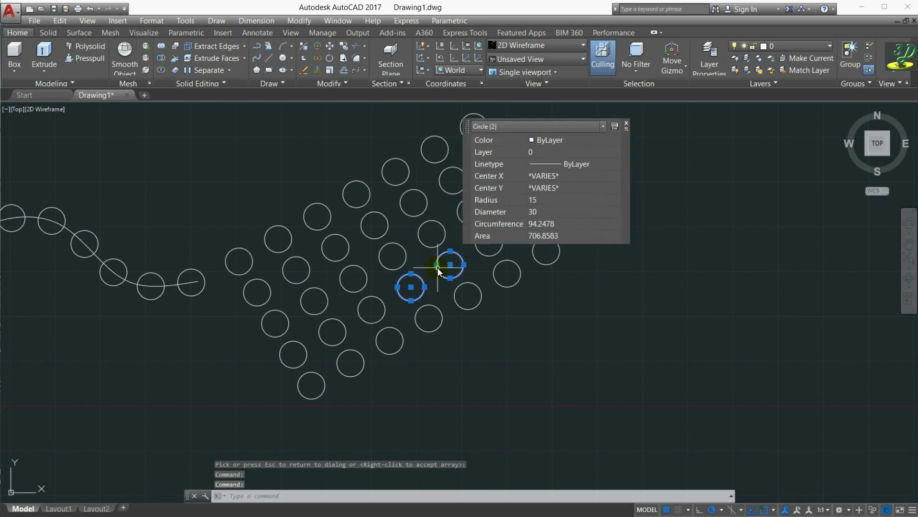
{"action": "left_click", "coordinate": [482, 290]}
{"action": "key", "text": "Escape"}
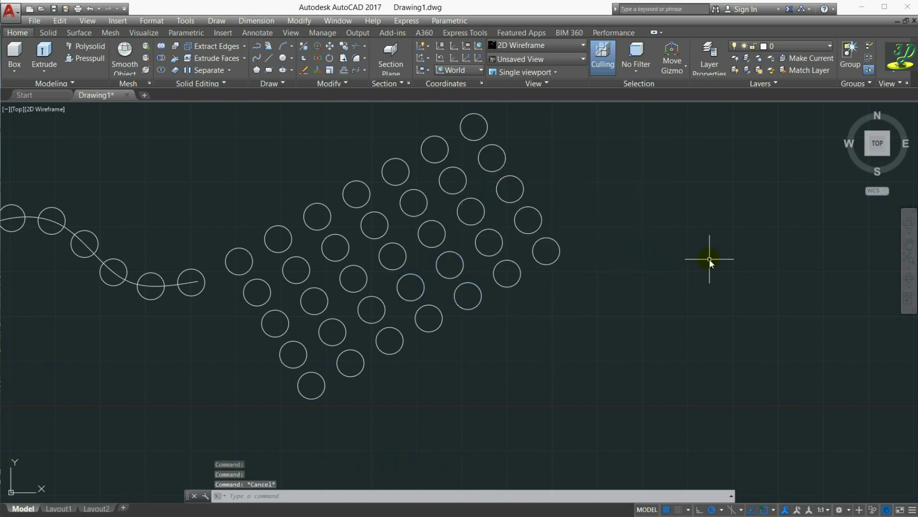
{"action": "key", "text": "ctrl+z"}
{"action": "key", "text": "ctrl+z"}
Step: Select the original small circle and rerun ARRAYCLASSIC
{"action": "left_click", "coordinate": [363, 382]}
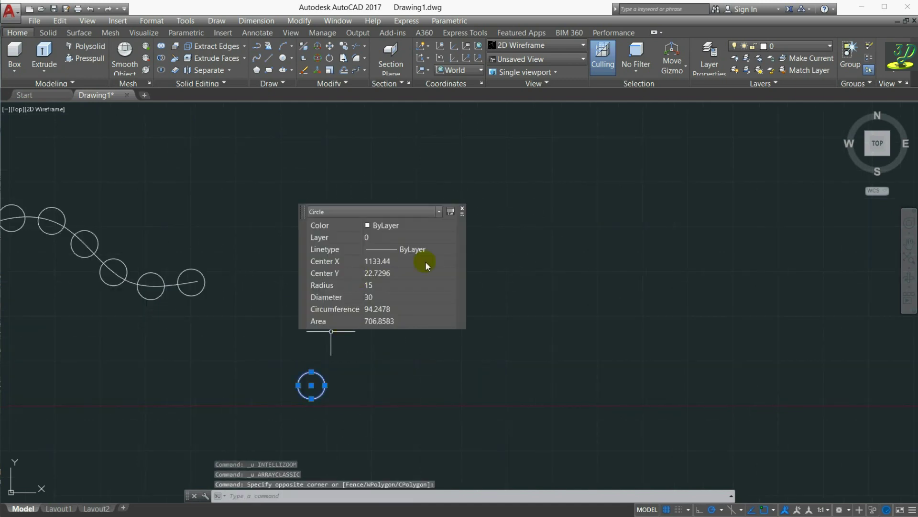
{"action": "type", "text": "ARRAYCLASSIC"}
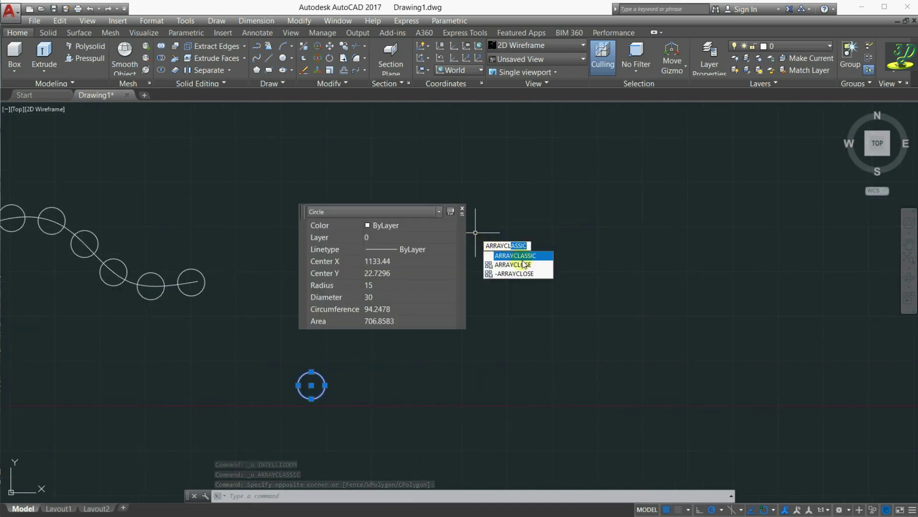
{"action": "left_click", "coordinate": [516, 255]}
Step: Reselect the small circle as the array source object
{"action": "left_click_drag", "start_coordinate": [445, 173], "coordinate": [608, 173]}
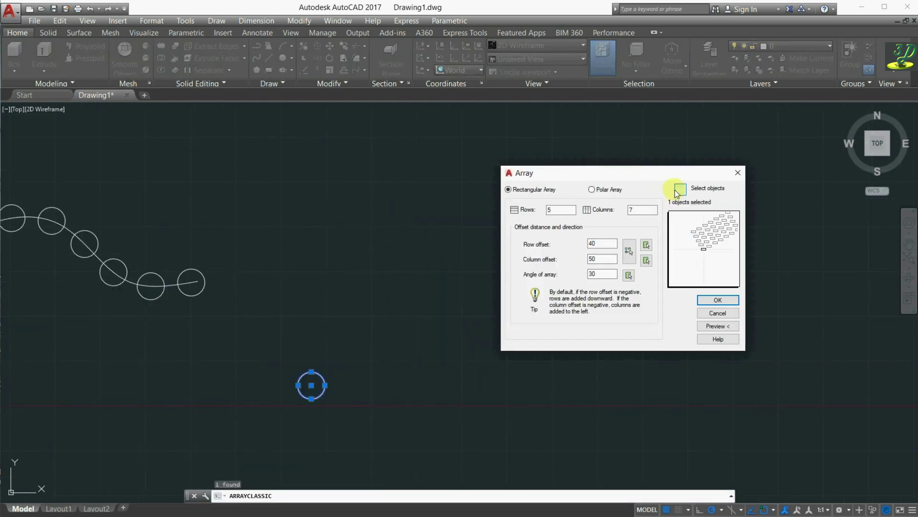
{"action": "left_click", "coordinate": [680, 189]}
{"action": "left_click", "coordinate": [319, 375]}
{"action": "key", "text": "Return"}
Step: Preview a 4×6 circle grid with offsets 35 and 45, rotated 40 degrees
{"action": "double_click", "coordinate": [559, 211]}
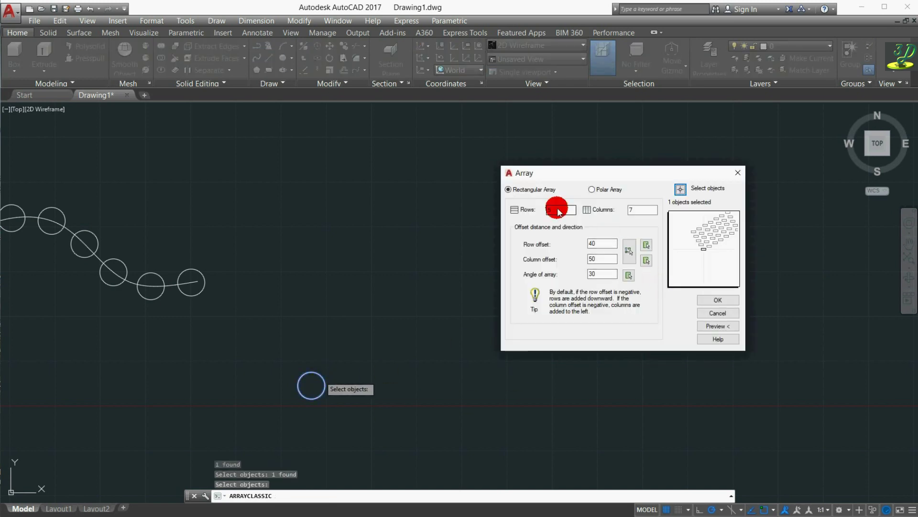
{"action": "type", "text": "4"}
{"action": "key", "text": "Tab"}
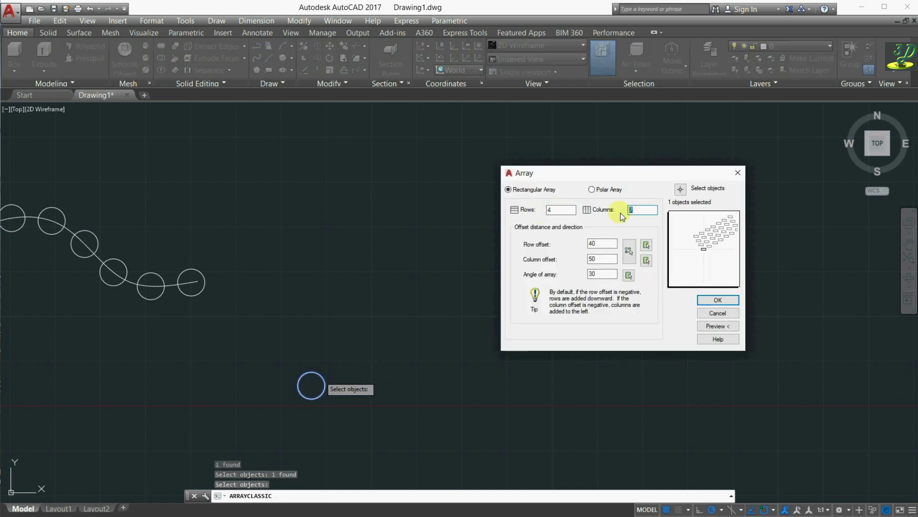
{"action": "type", "text": "6"}
{"action": "key", "text": "Tab"}
{"action": "type", "text": "5"}
{"action": "key", "text": "Tab"}
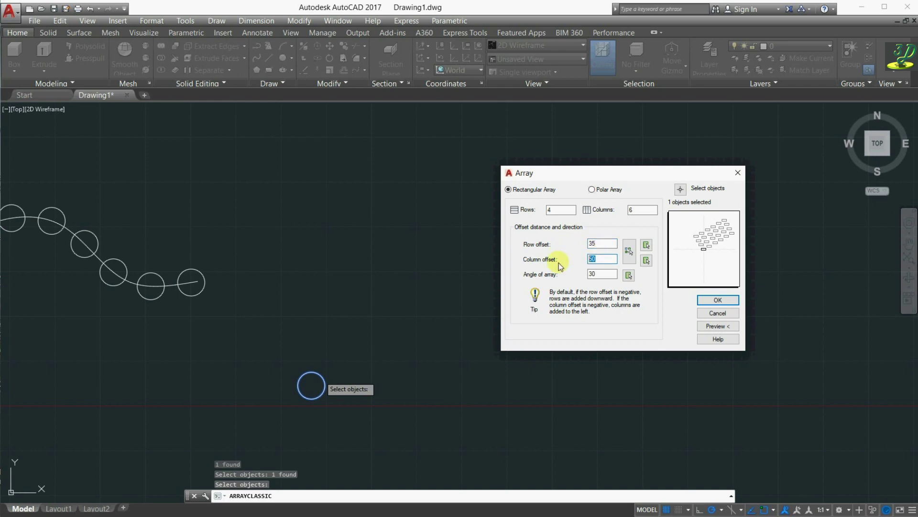
{"action": "type", "text": "45"}
{"action": "key", "text": "Tab"}
{"action": "type", "text": "40"}
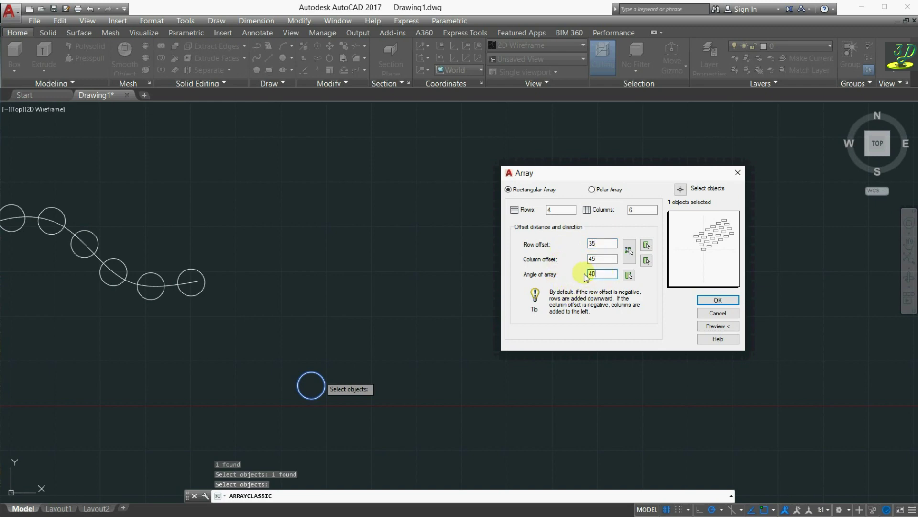
{"action": "left_click", "coordinate": [718, 325]}
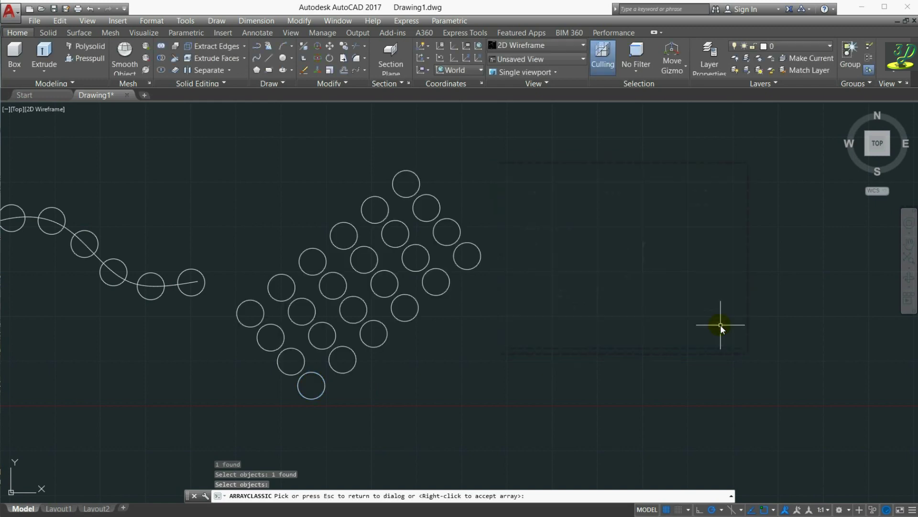
{"action": "left_click", "coordinate": [409, 305]}
Step: Switch to Polar and preview rings of 4 and then 12 circles
{"action": "left_click", "coordinate": [592, 189]}
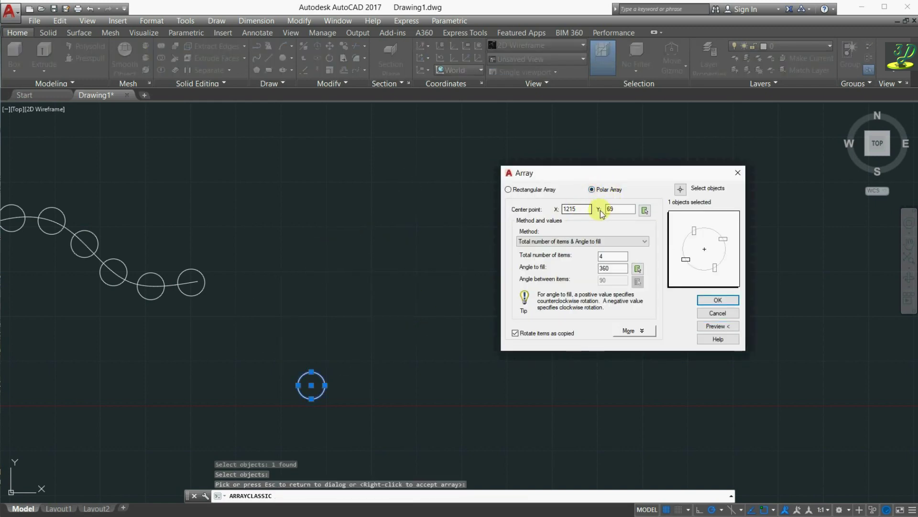
{"action": "left_click", "coordinate": [715, 326]}
{"action": "left_click", "coordinate": [322, 377]}
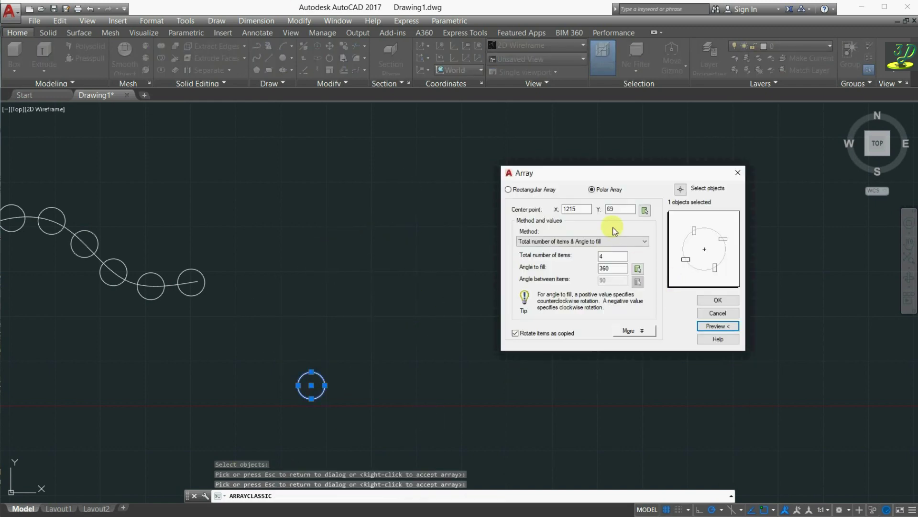
{"action": "type", "text": "12"}
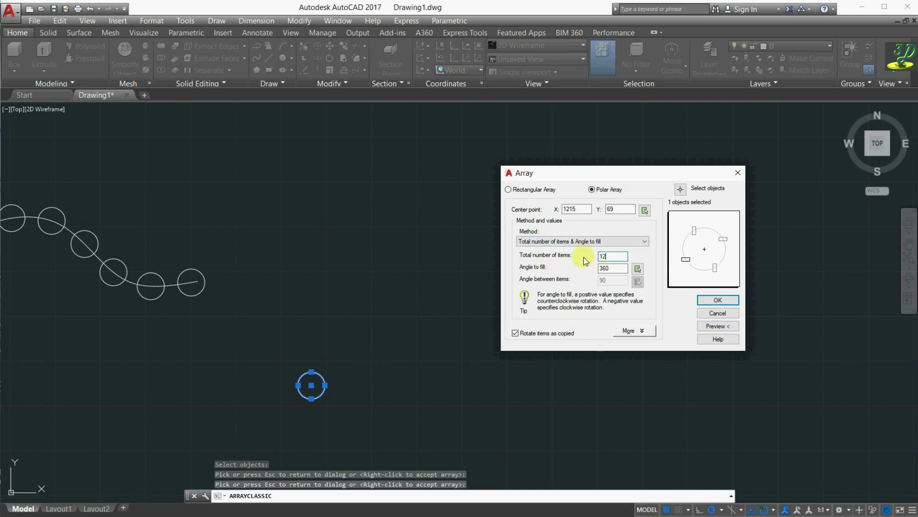
{"action": "left_click", "coordinate": [718, 326]}
{"action": "left_click", "coordinate": [418, 264]}
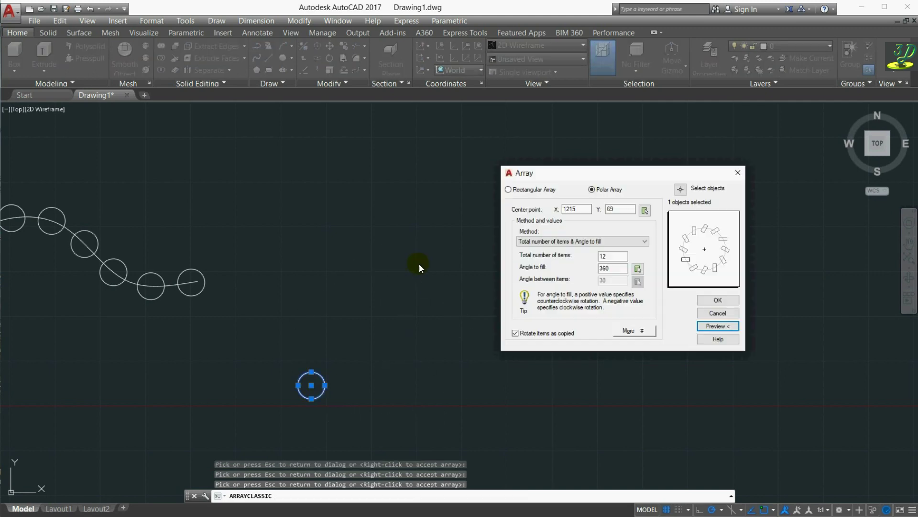
{"action": "left_click", "coordinate": [637, 283]}
Step: Return to Rectangular and preview the grid with angle 60 and column offset 60
{"action": "left_click", "coordinate": [508, 190]}
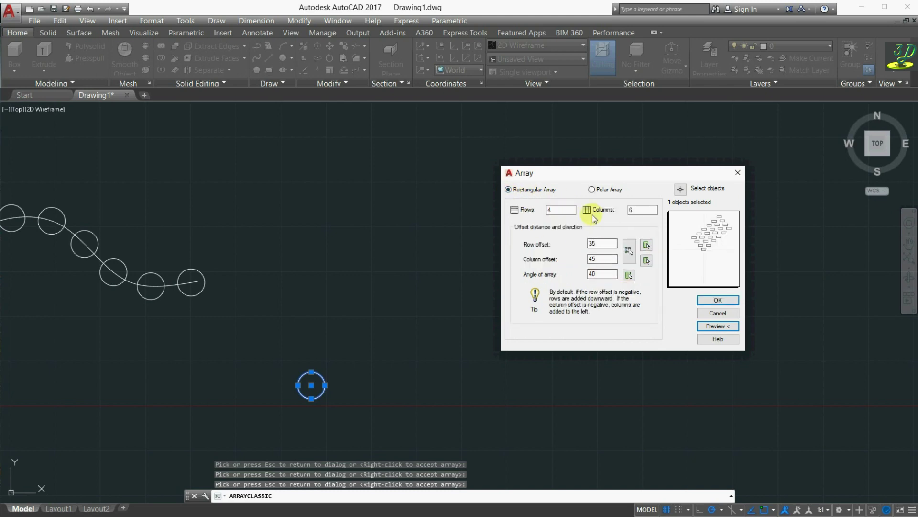
{"action": "double_click", "coordinate": [596, 273]}
{"action": "type", "text": "60"}
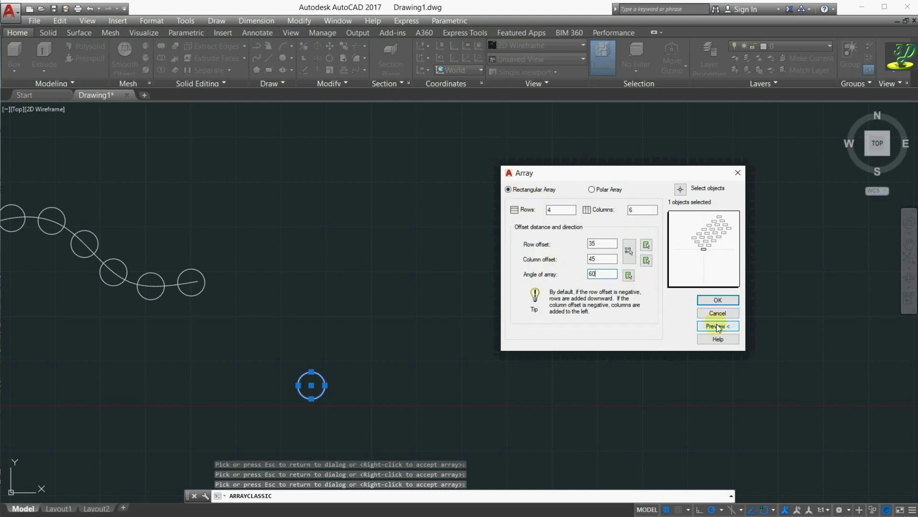
{"action": "left_click", "coordinate": [718, 327]}
{"action": "left_click", "coordinate": [423, 204]}
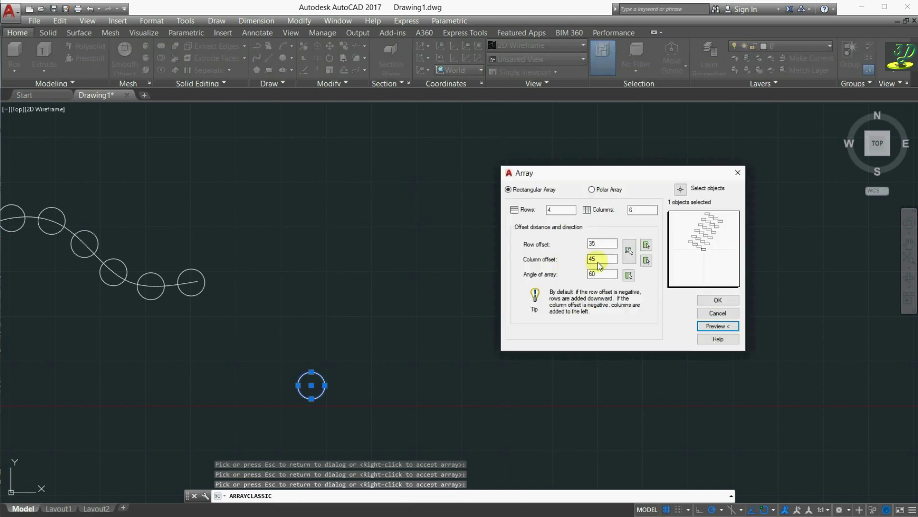
{"action": "double_click", "coordinate": [598, 260]}
{"action": "left_click", "coordinate": [718, 326]}
{"action": "left_click", "coordinate": [423, 164]}
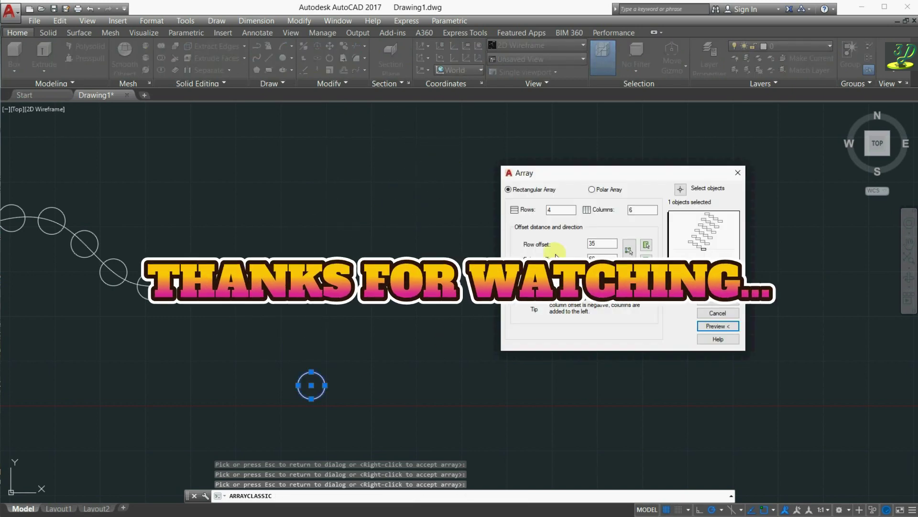